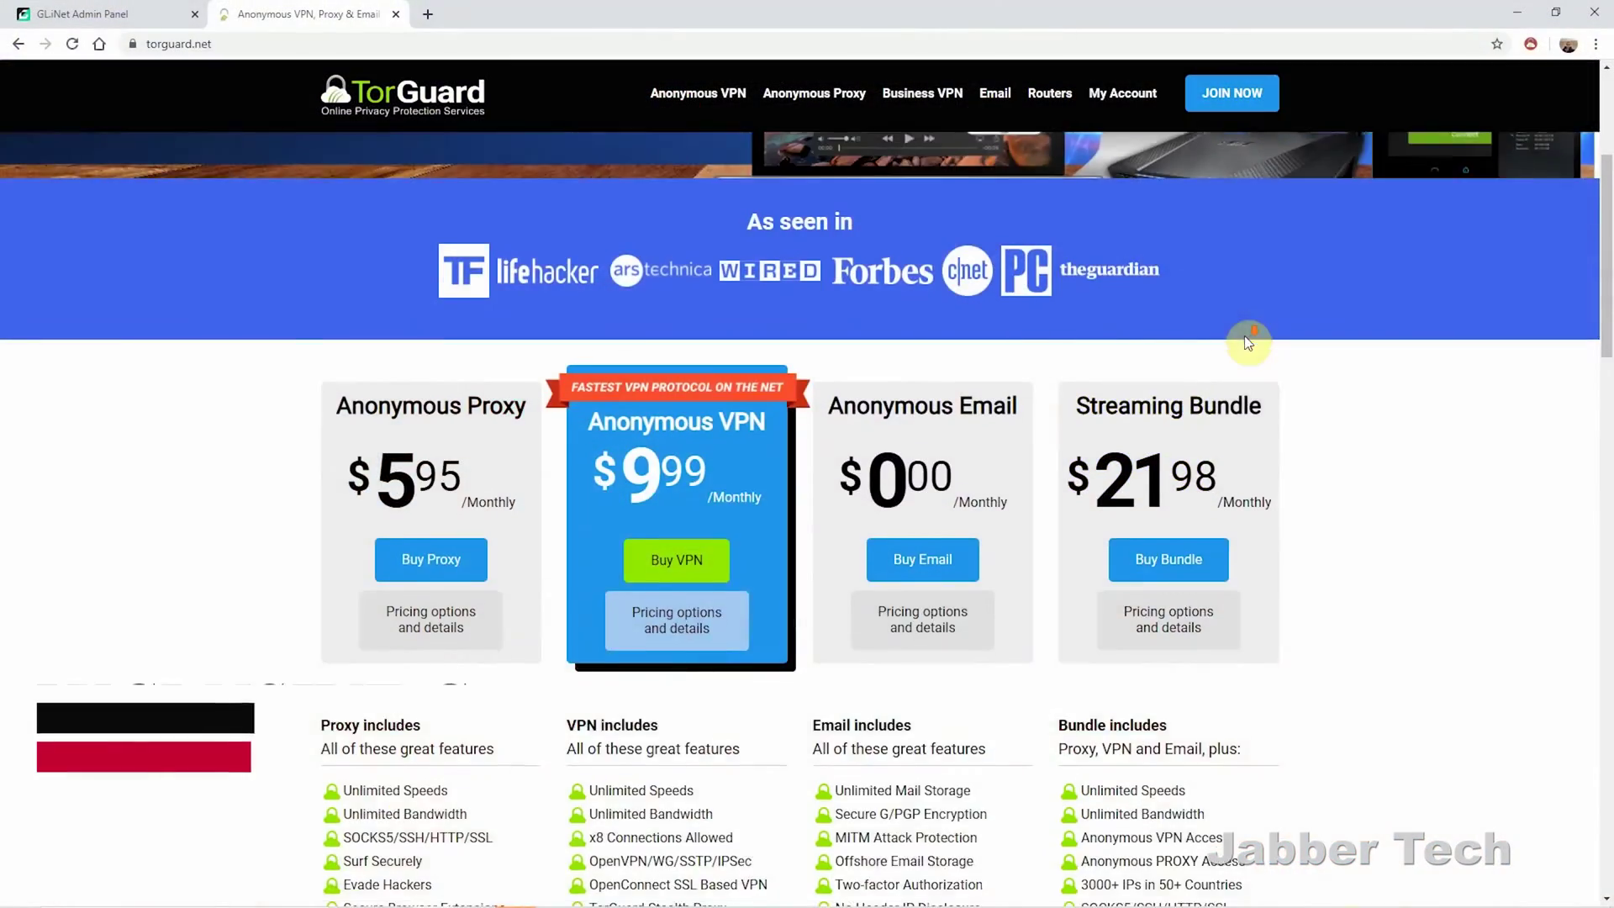
{"action": "scroll", "coordinate": [1246, 334], "scroll_direction": "down", "scroll_amount": 2}
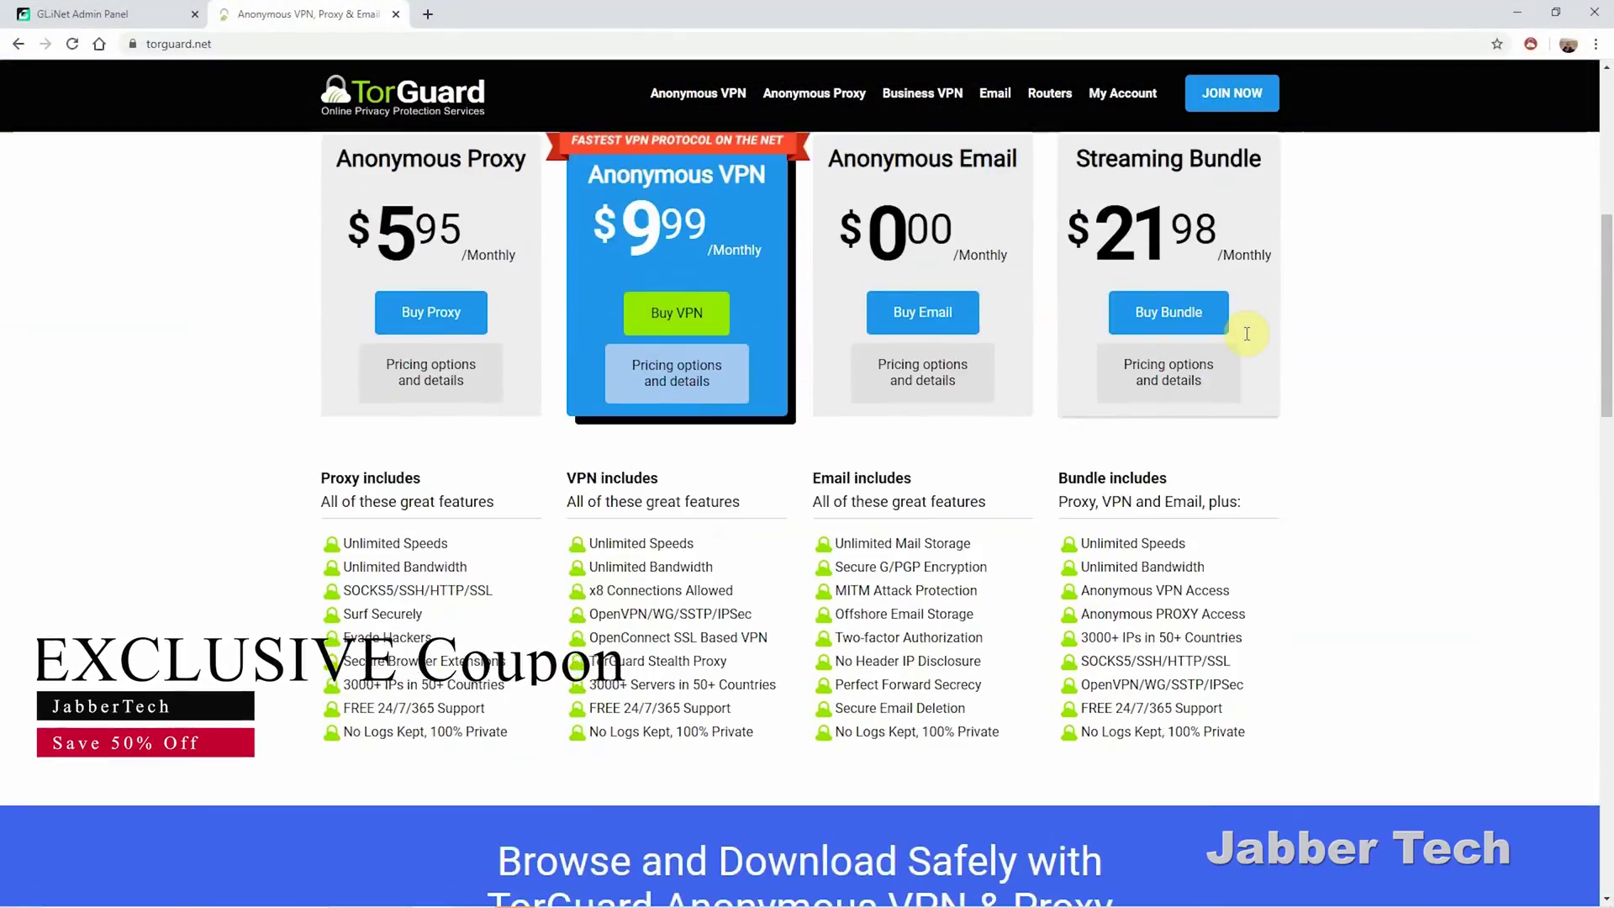
{"action": "scroll", "coordinate": [1247, 340], "scroll_direction": "down", "scroll_amount": 4}
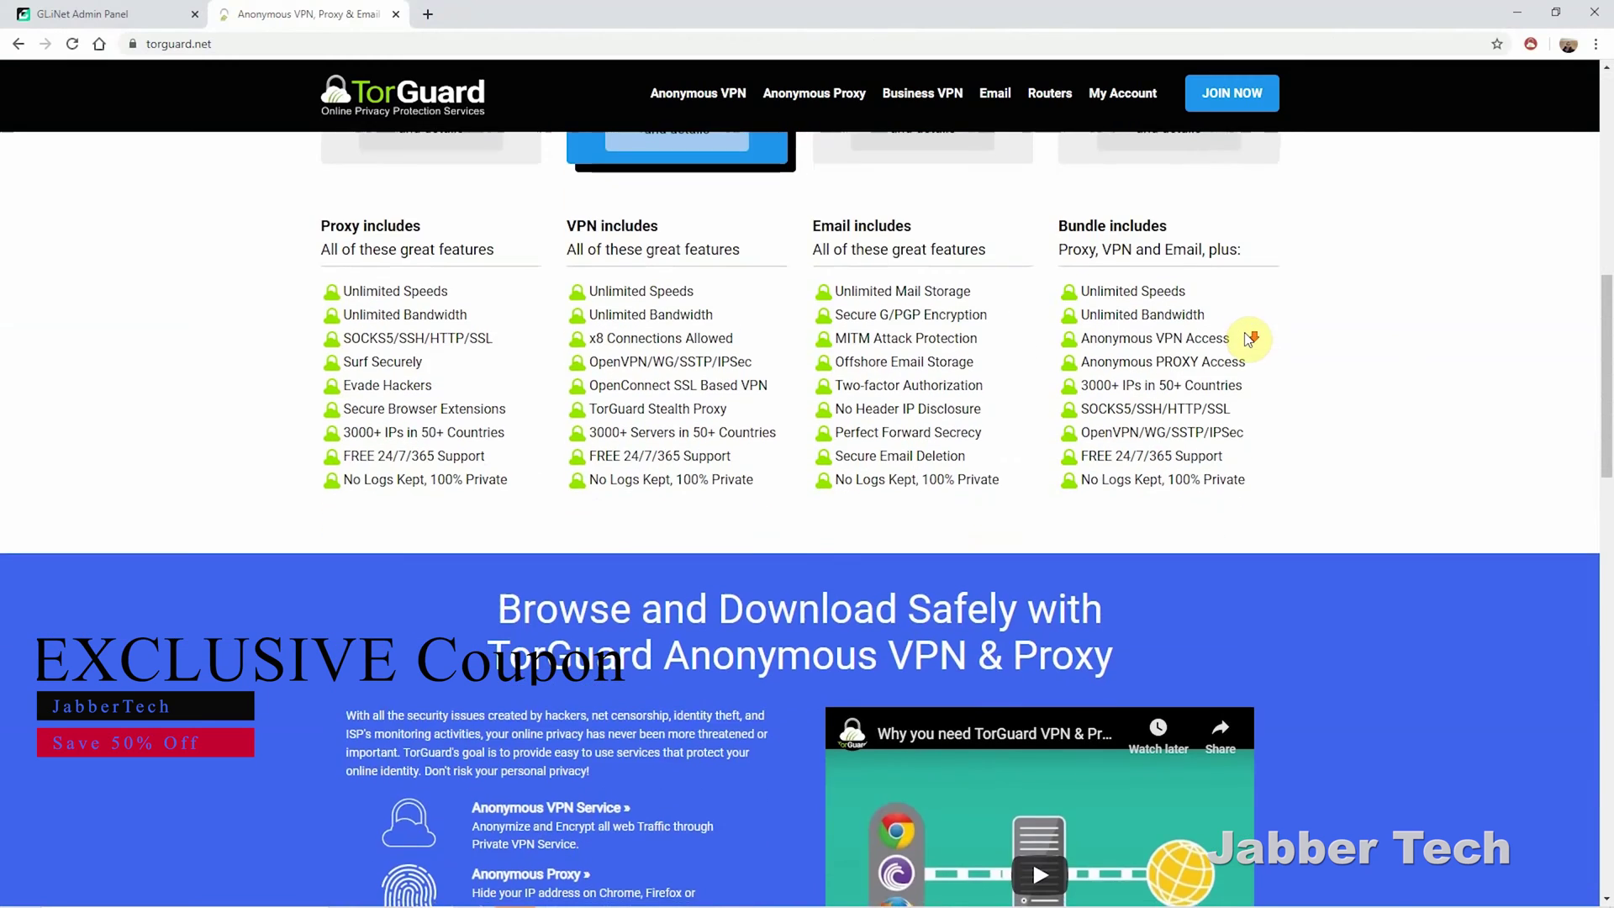
{"action": "scroll", "coordinate": [1247, 339], "scroll_direction": "down", "scroll_amount": 4}
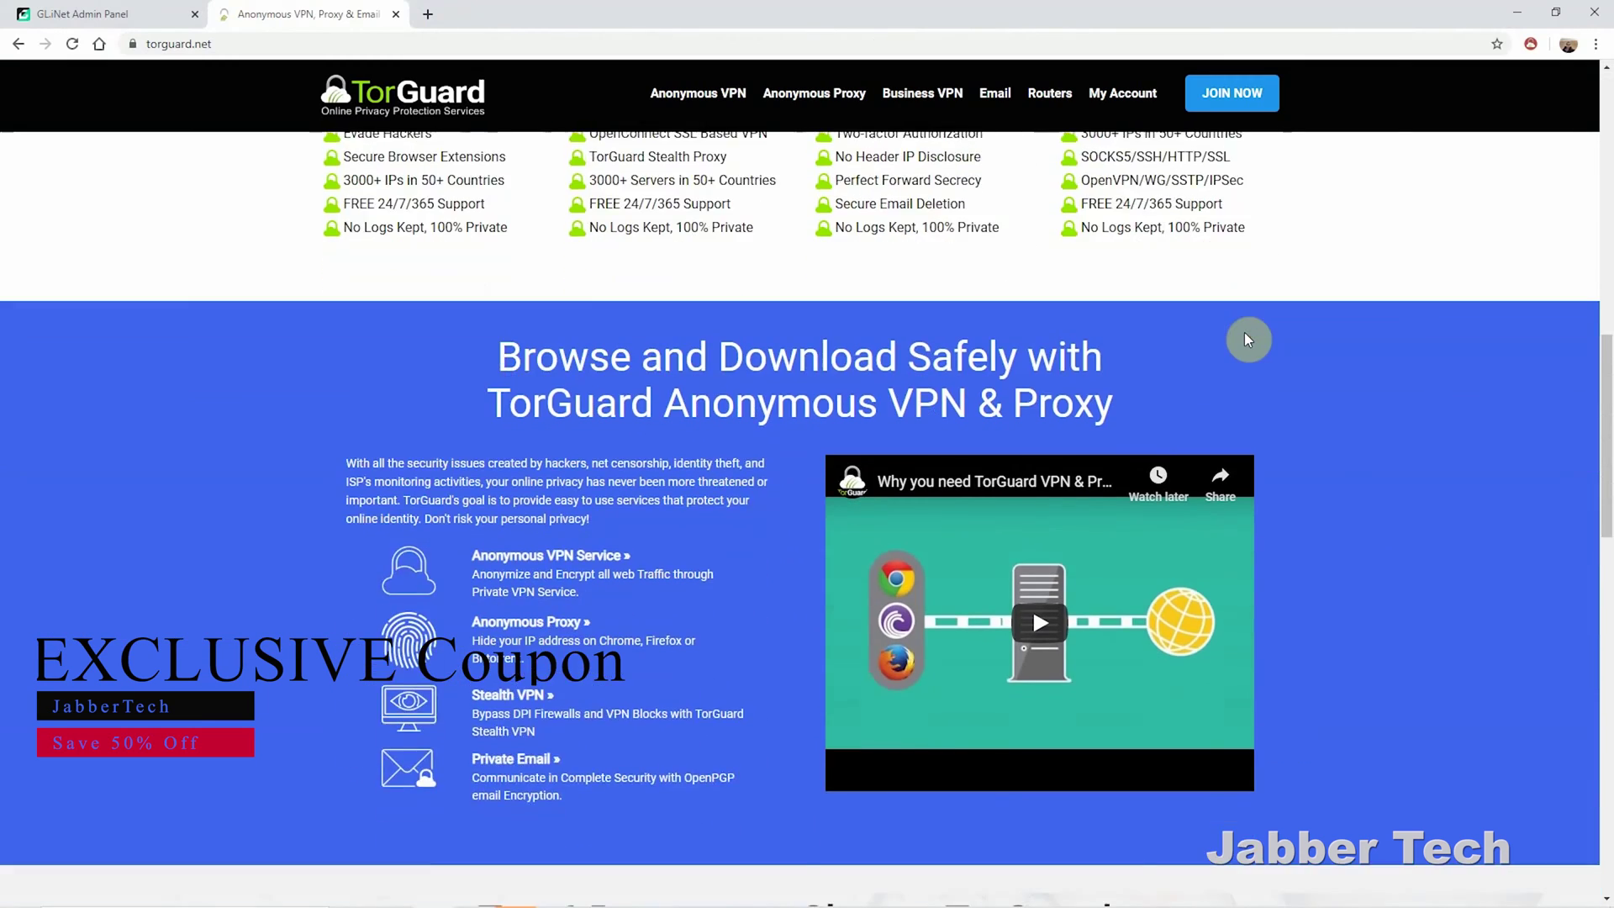
{"action": "scroll", "coordinate": [1247, 339], "scroll_direction": "down", "scroll_amount": 4}
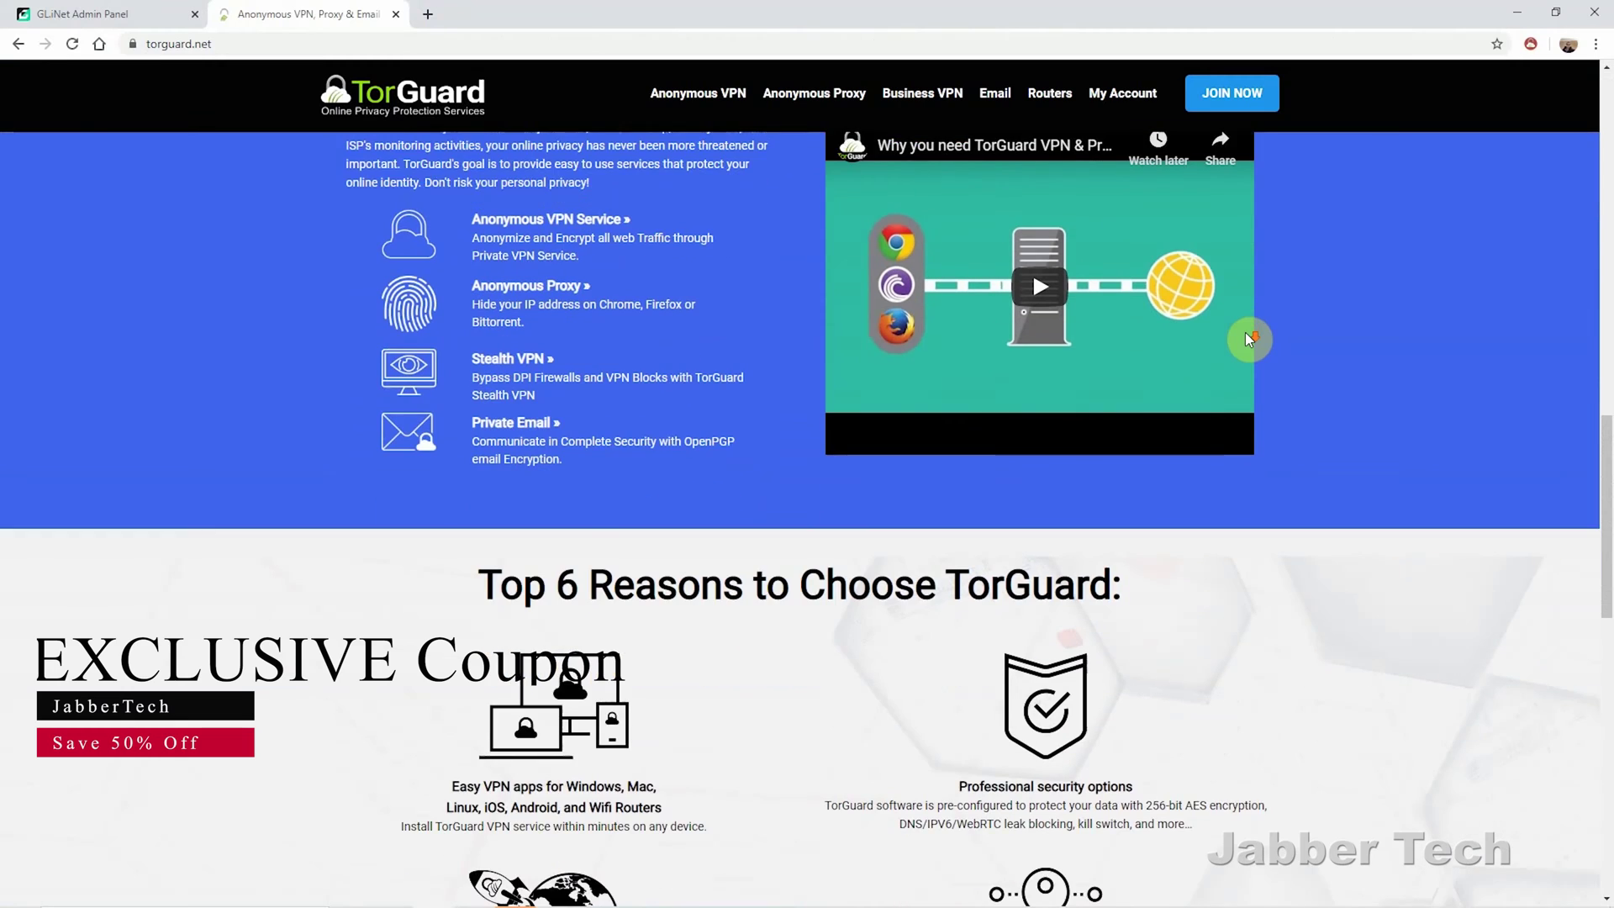
{"action": "scroll", "coordinate": [1248, 339], "scroll_direction": "down", "scroll_amount": 4}
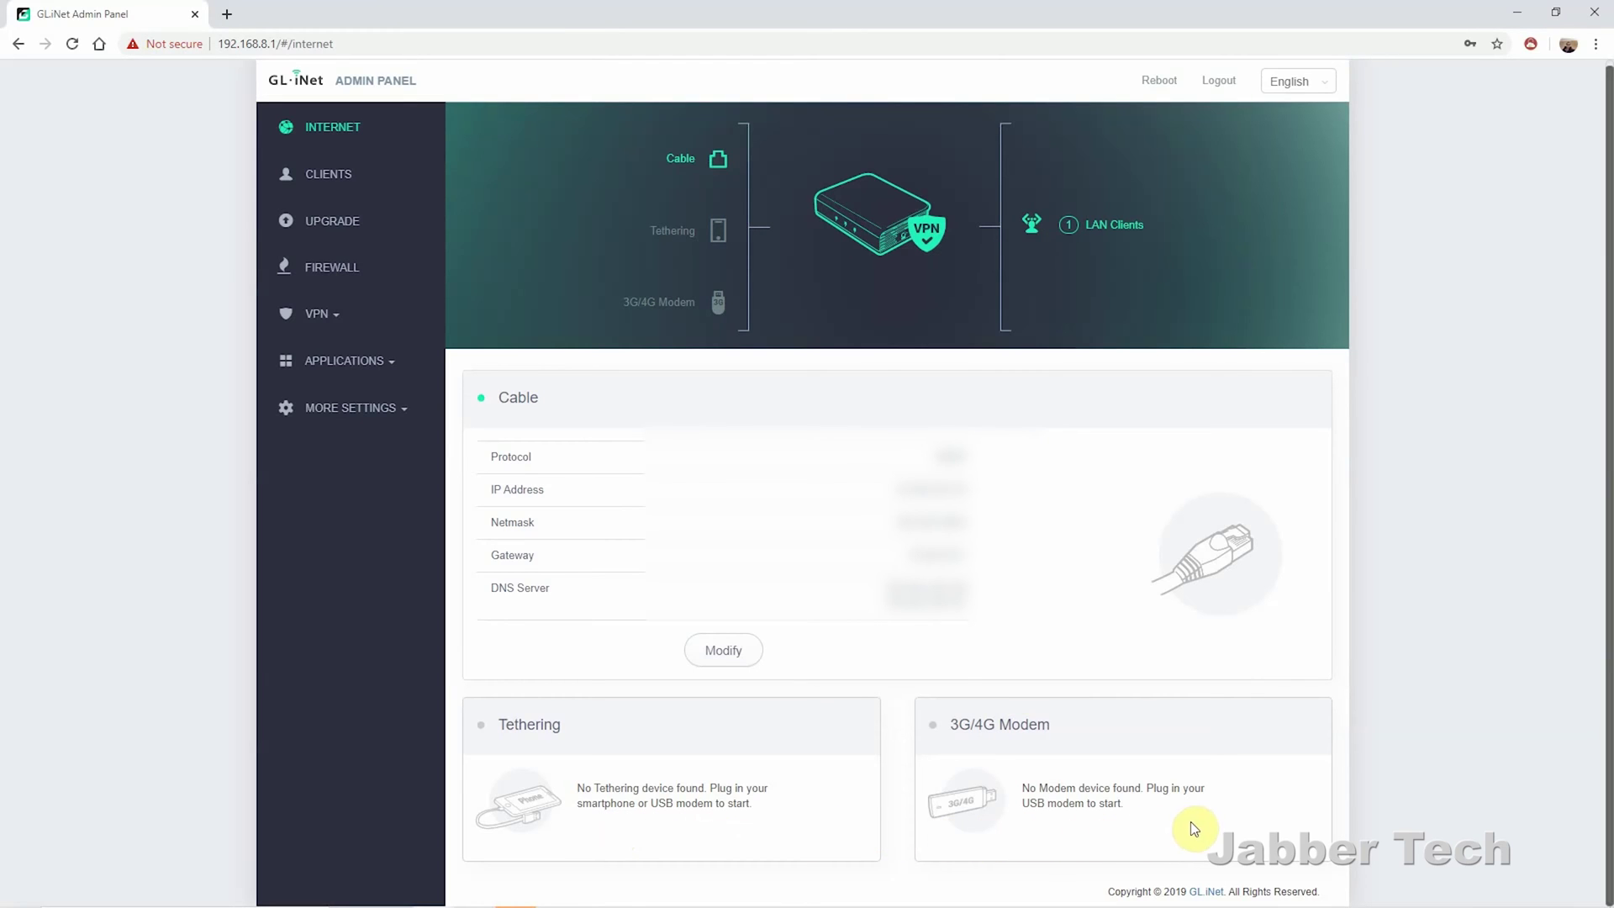
Turn on real-time statistics in the Clients list and look at a client's QoS limit without changing it
{"action": "left_click", "coordinate": [328, 180]}
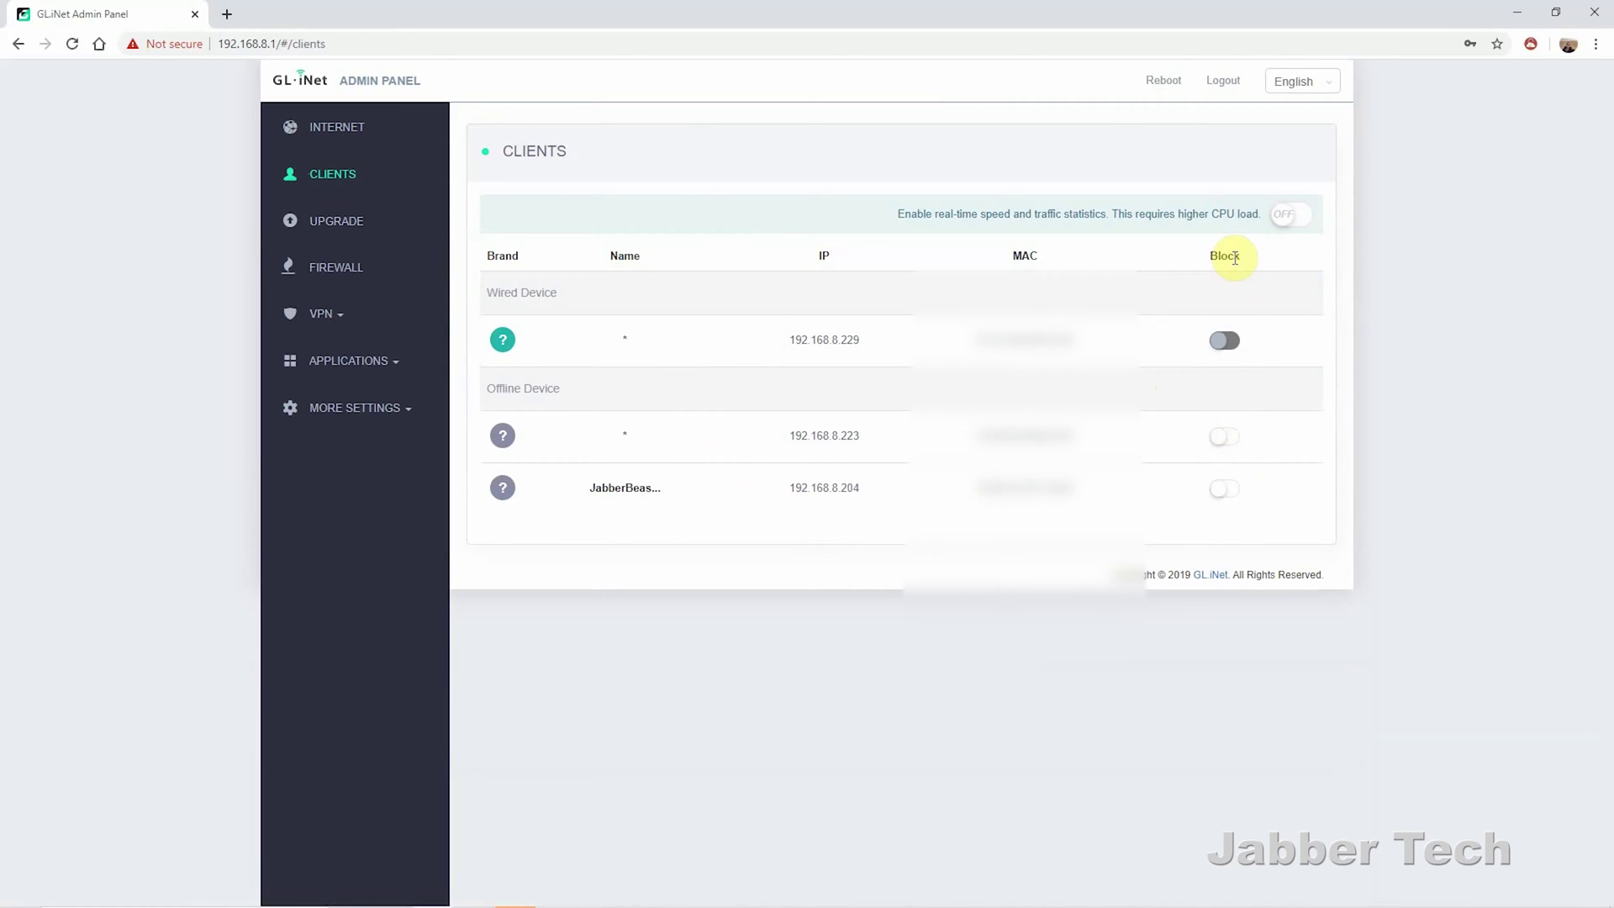
{"action": "left_click", "coordinate": [1281, 216]}
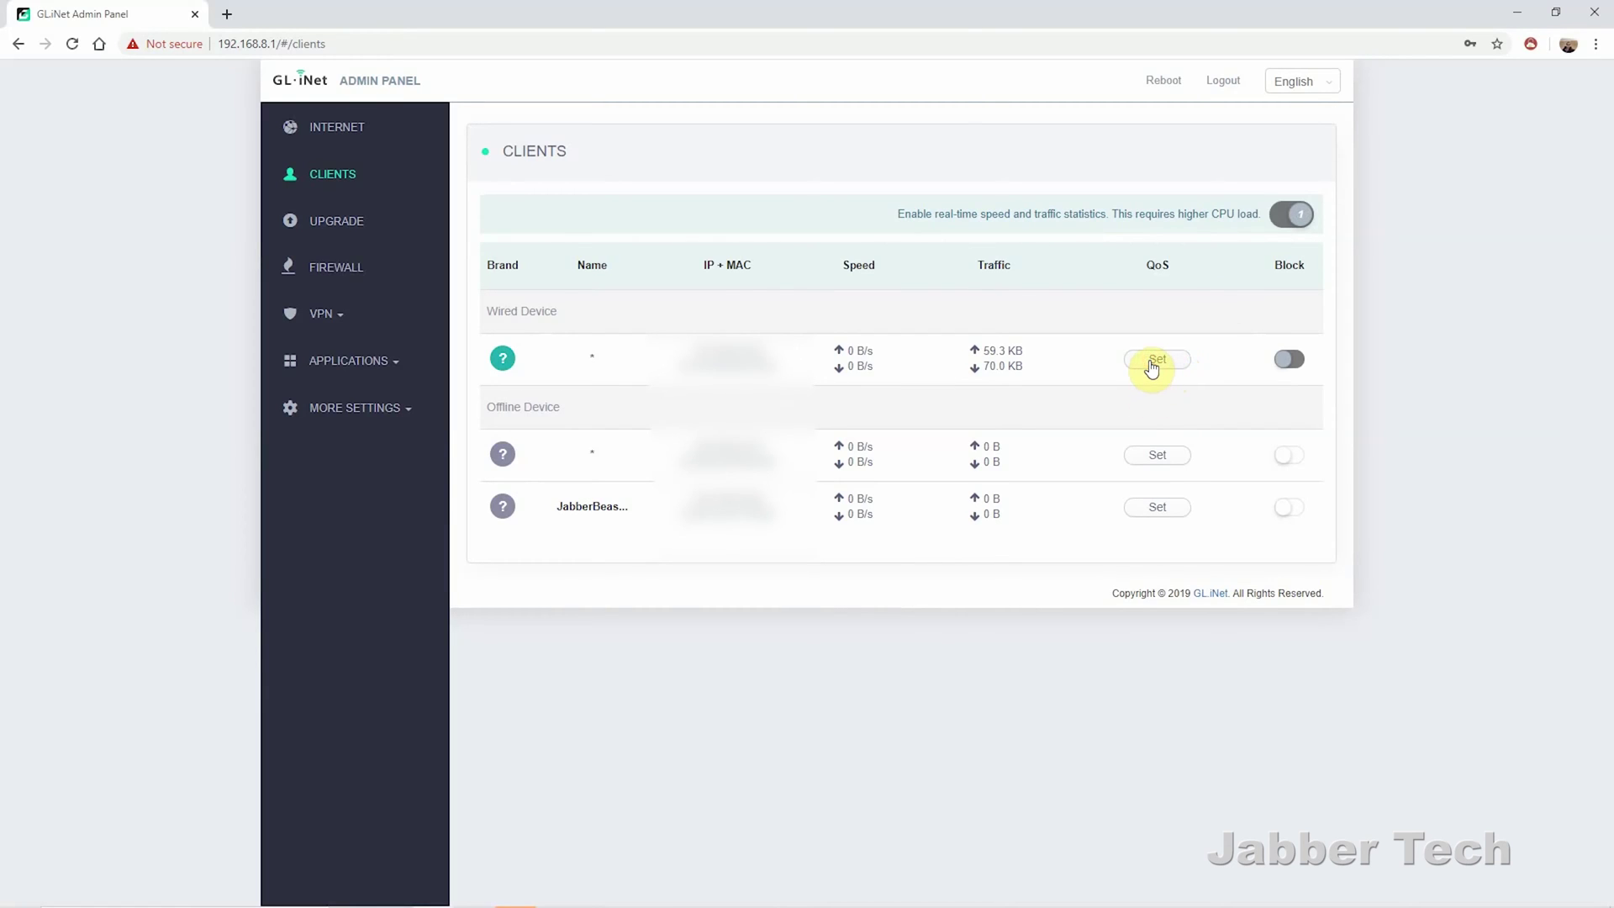
{"action": "left_click", "coordinate": [1158, 461]}
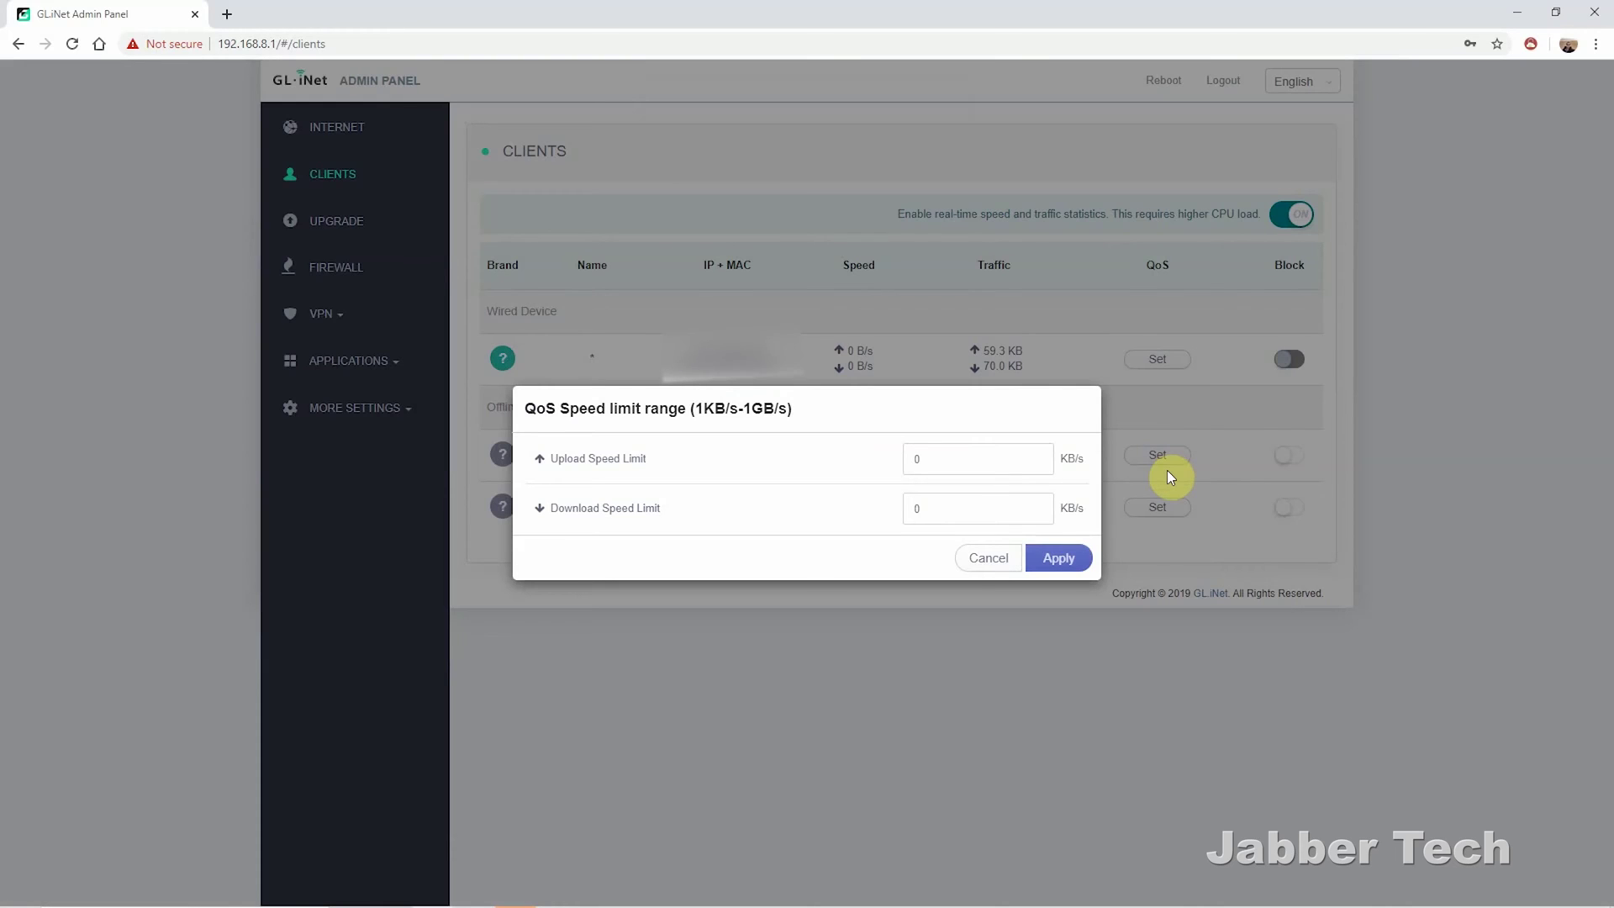
{"action": "left_click", "coordinate": [987, 559]}
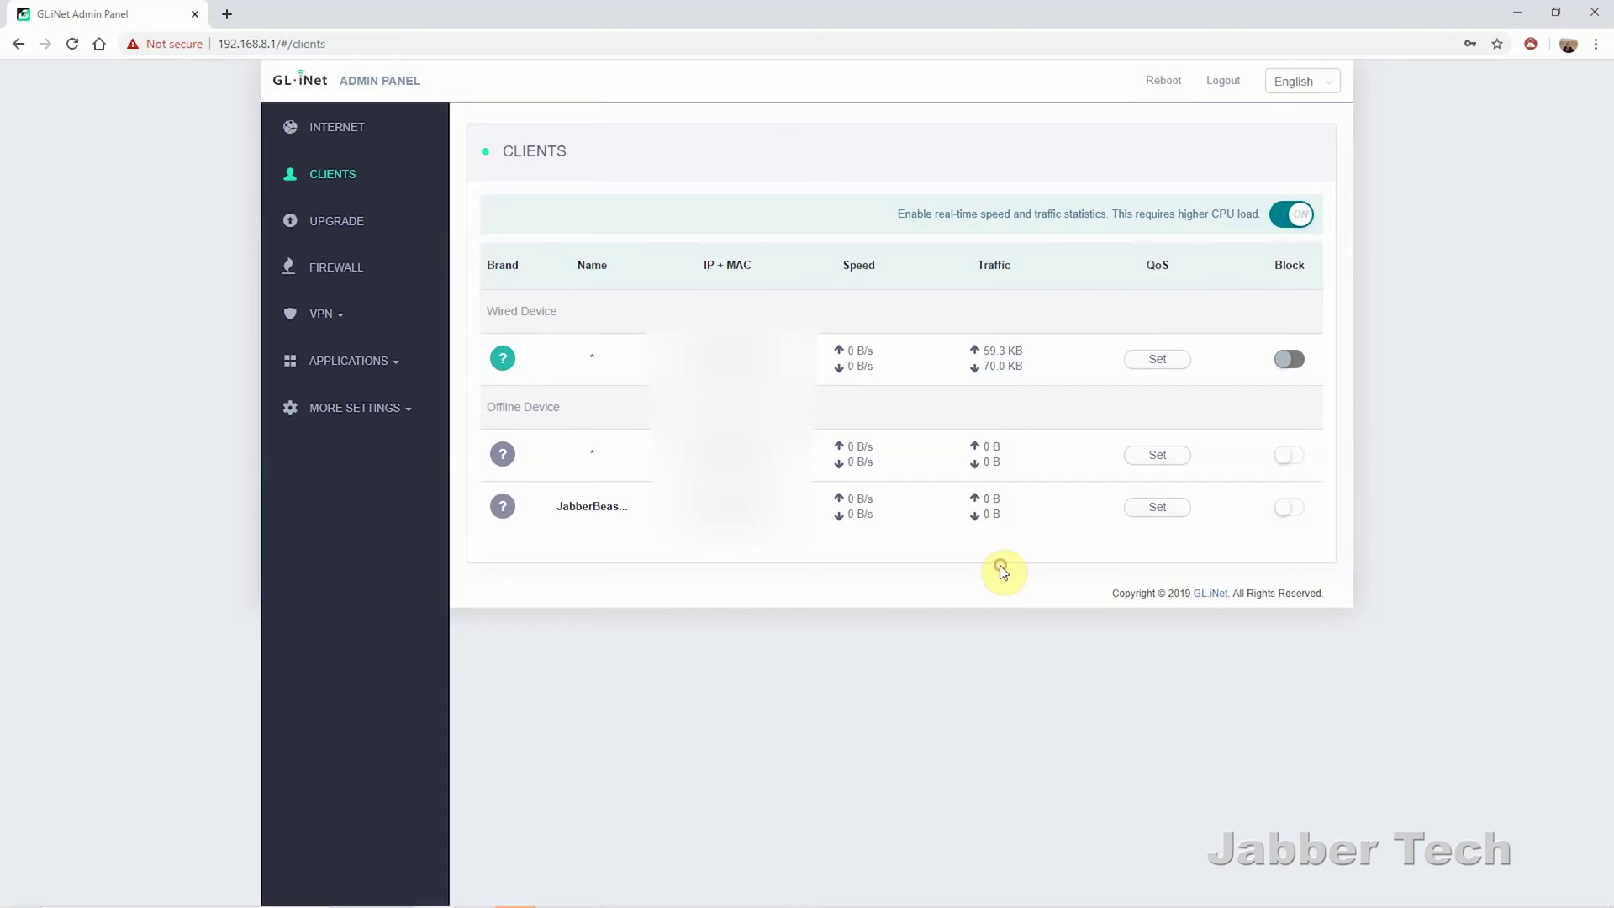
Review the Upgrade page's Auto Upgrade schedule and current firmware version
{"action": "left_click", "coordinate": [333, 235]}
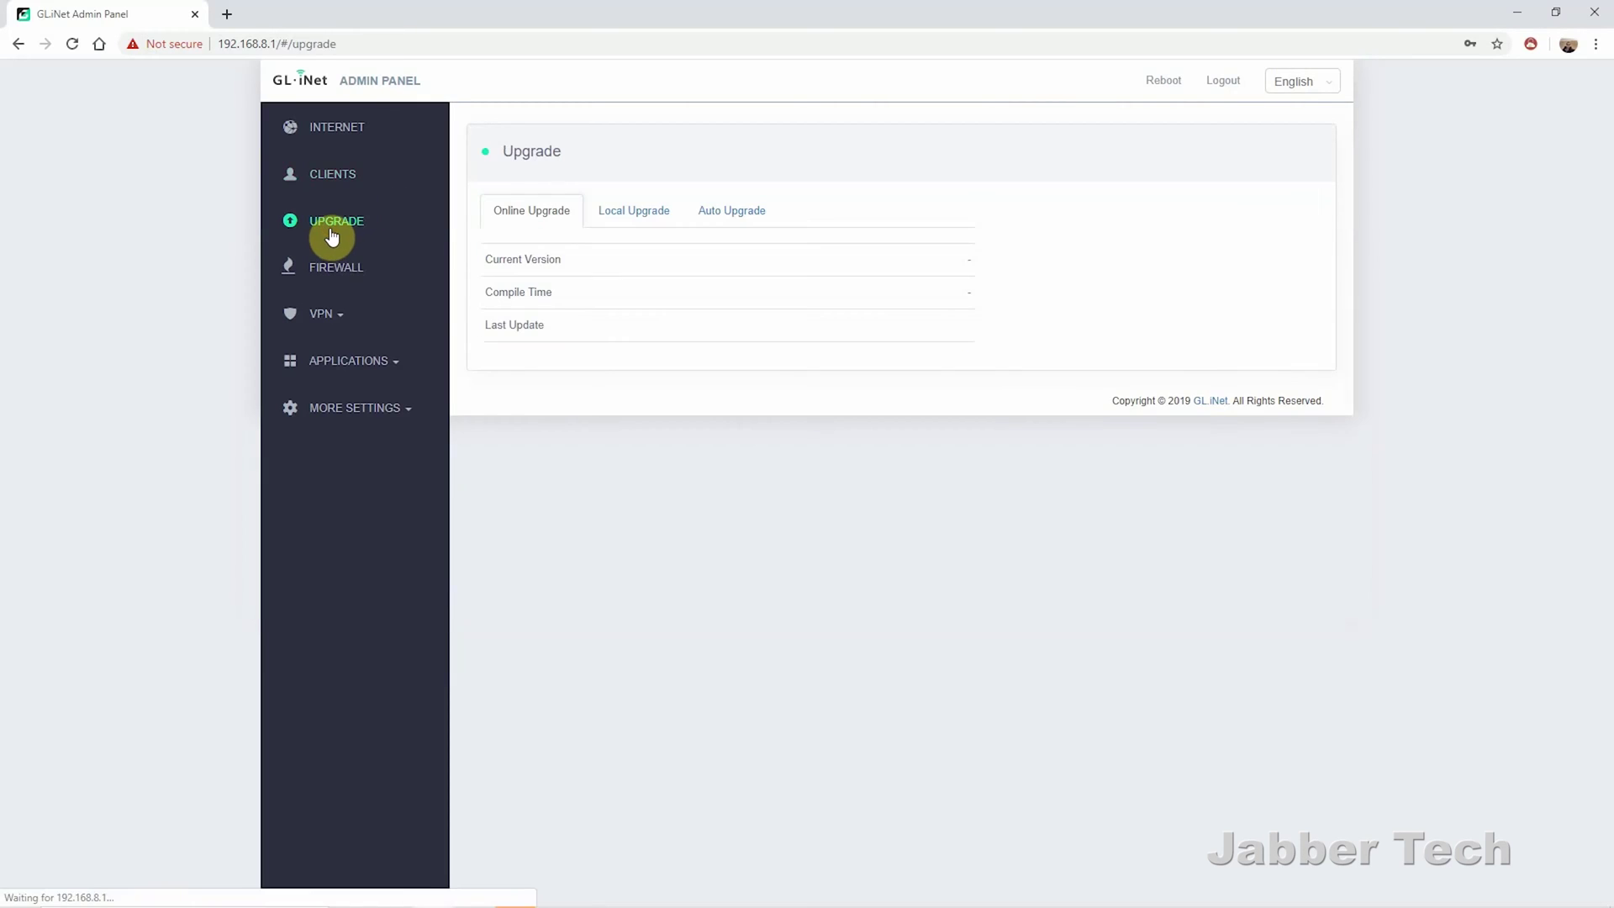
{"action": "left_click", "coordinate": [728, 214]}
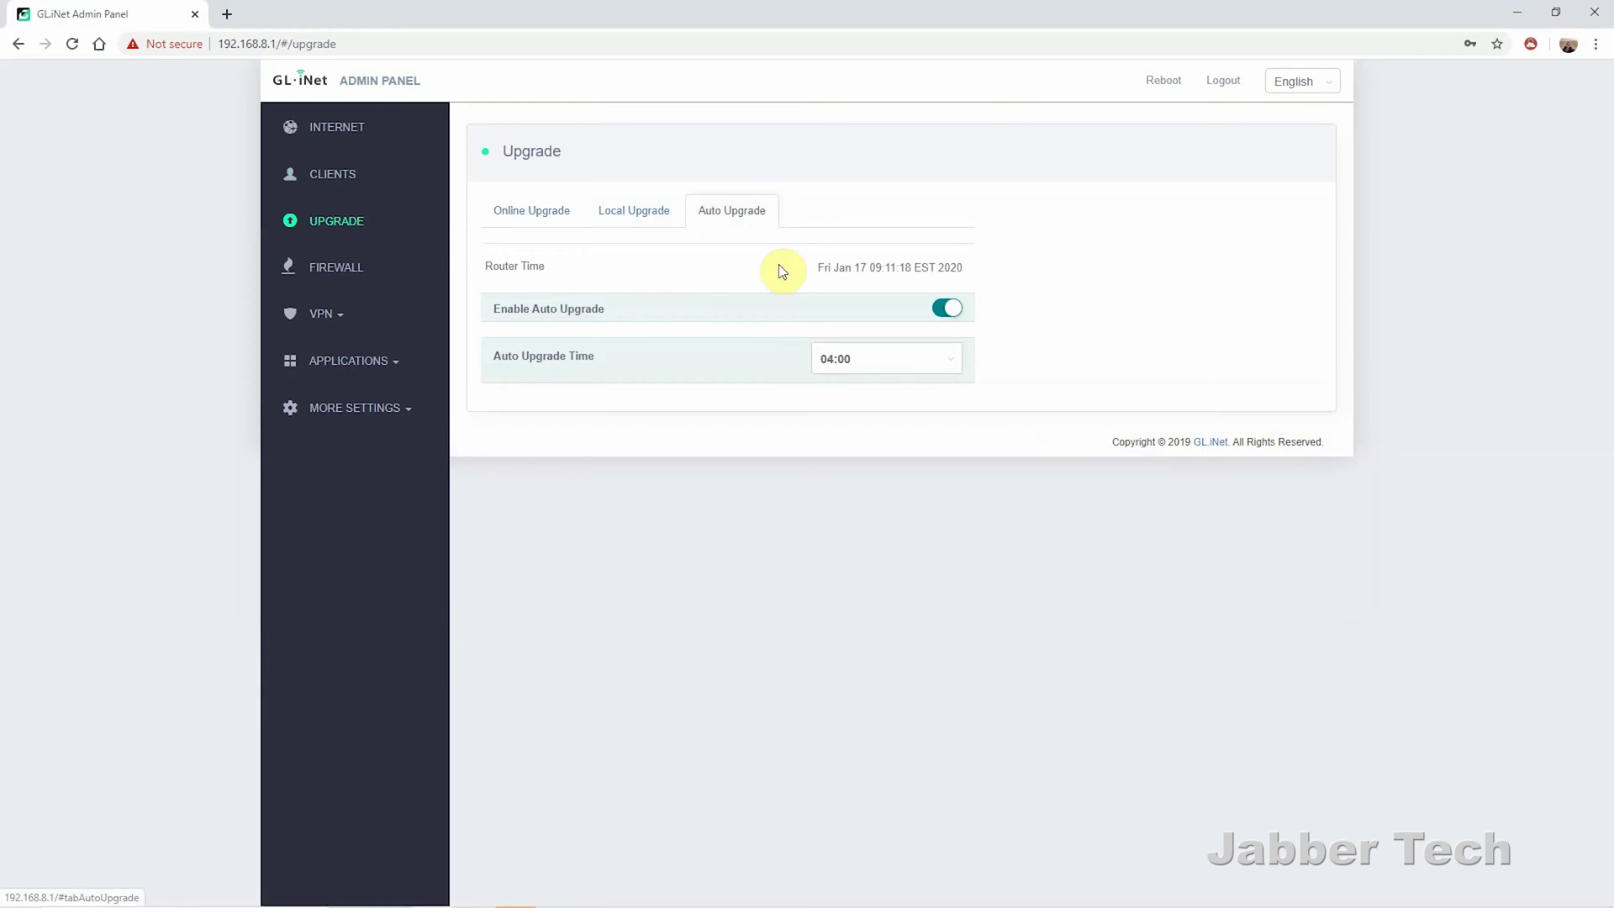
{"action": "left_click", "coordinate": [568, 212]}
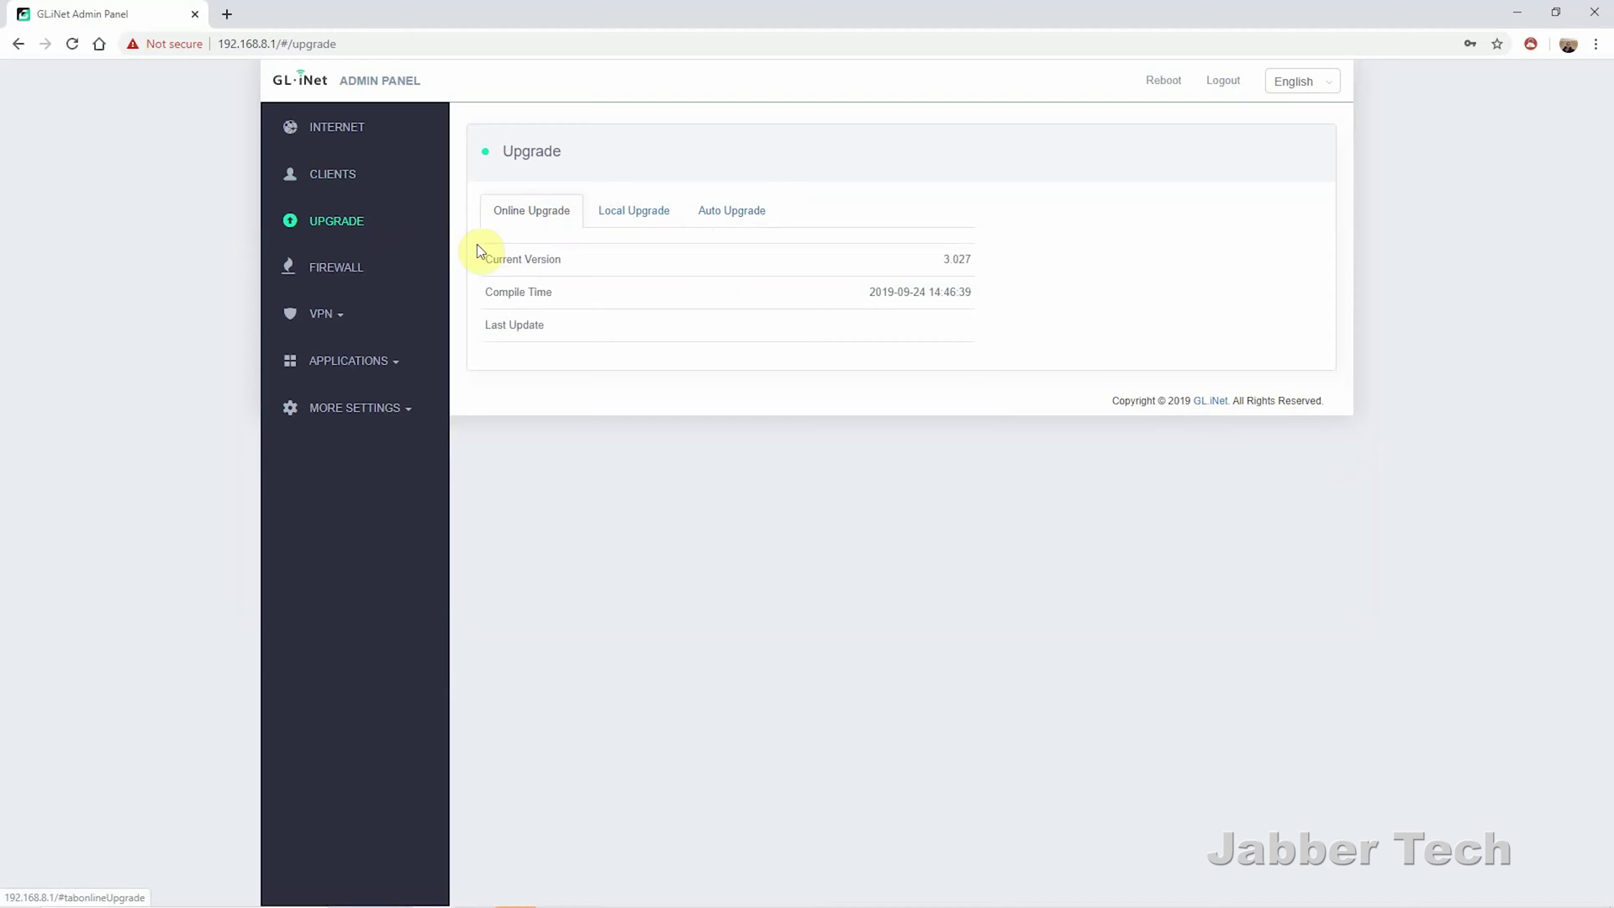
Review the Firewall's Open Ports and DMZ tabs, with Open DMZ switched off
{"action": "left_click", "coordinate": [355, 269]}
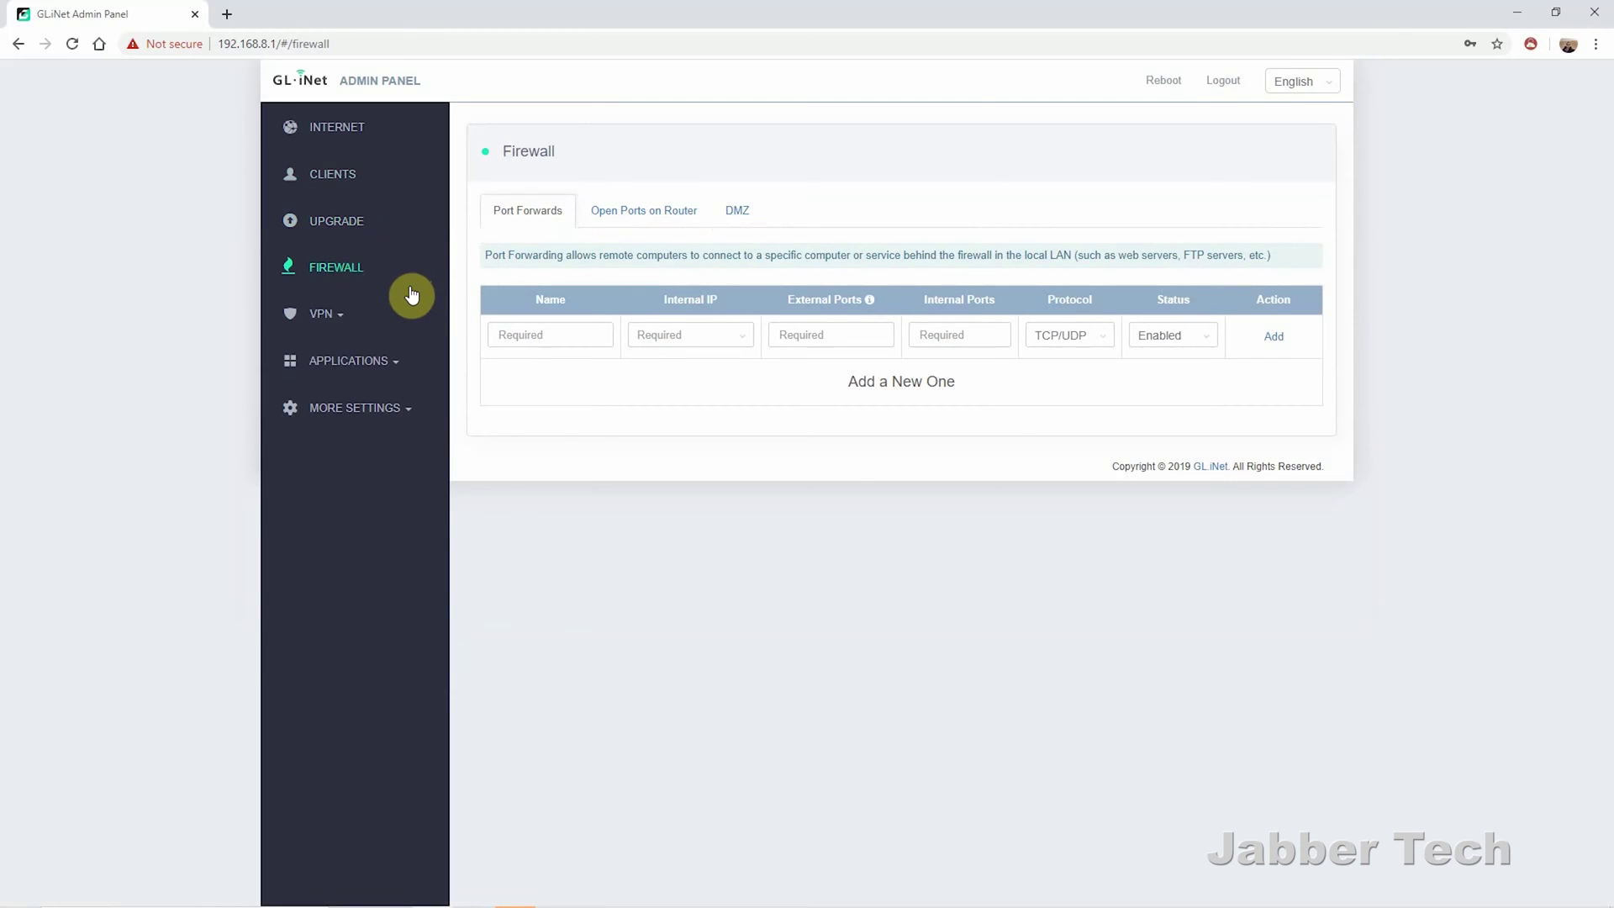
{"action": "left_click", "coordinate": [596, 213]}
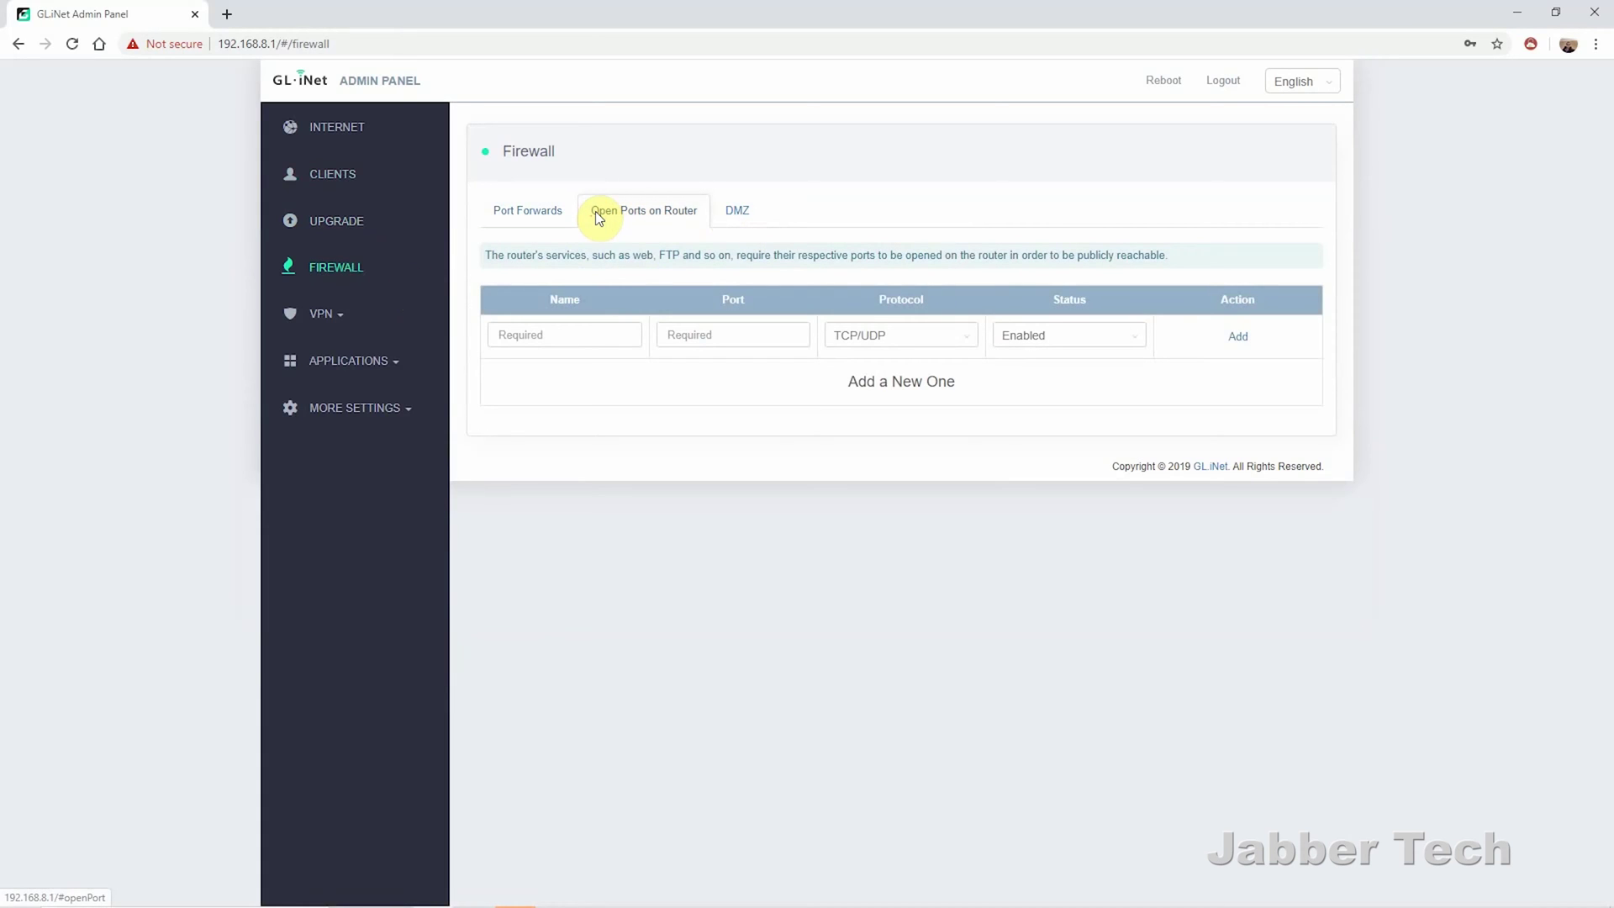
{"action": "left_click", "coordinate": [740, 215]}
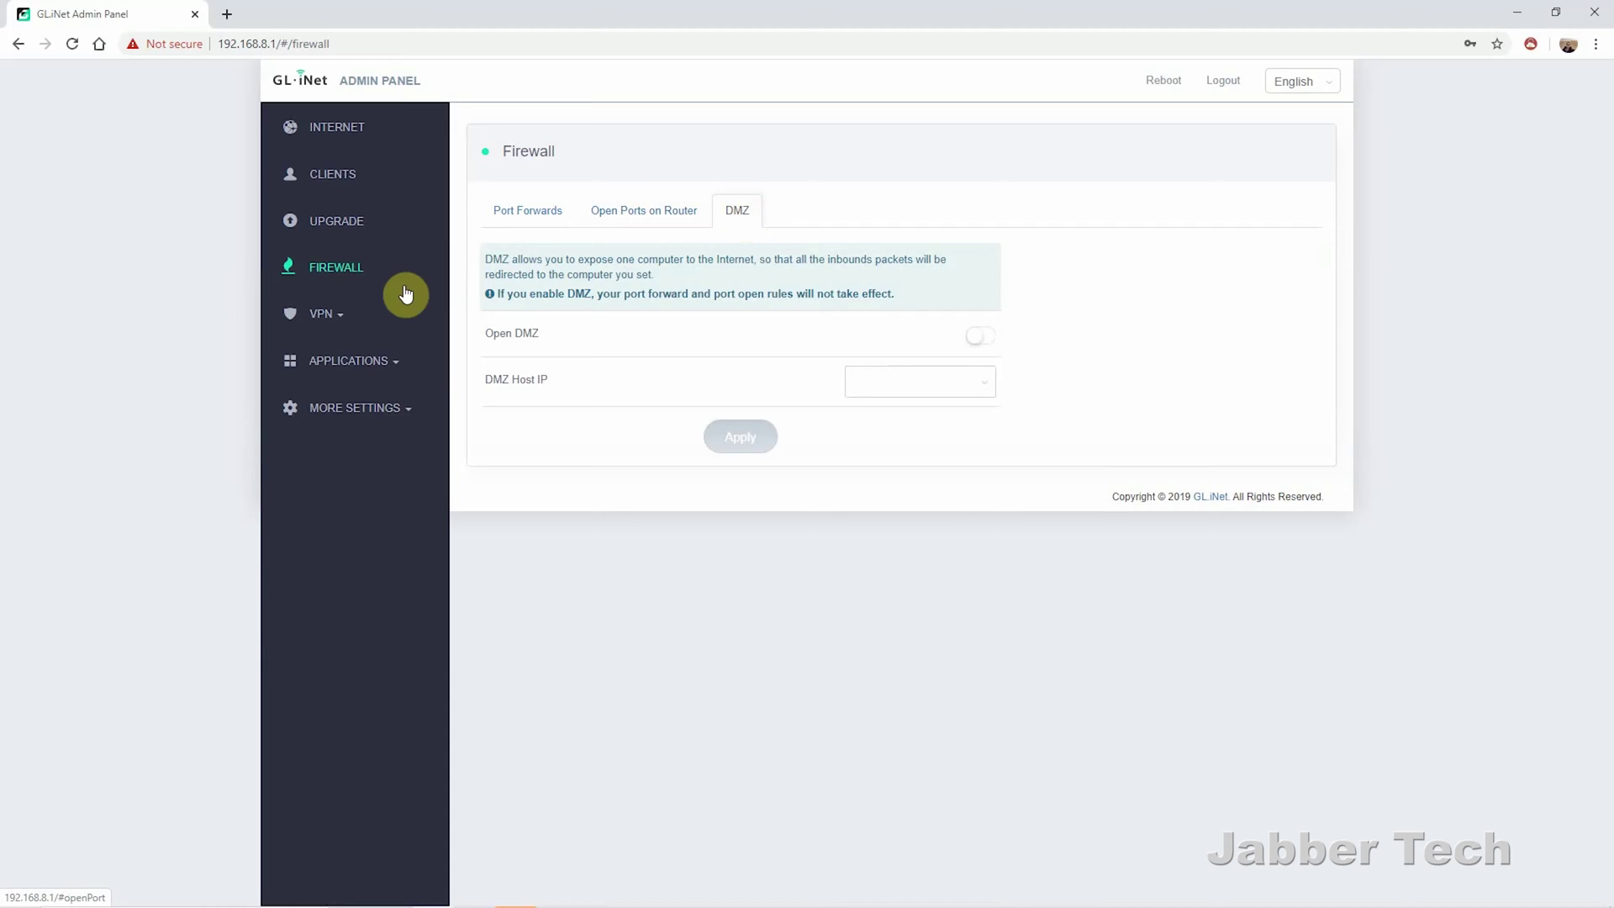
{"action": "left_click", "coordinate": [343, 315]}
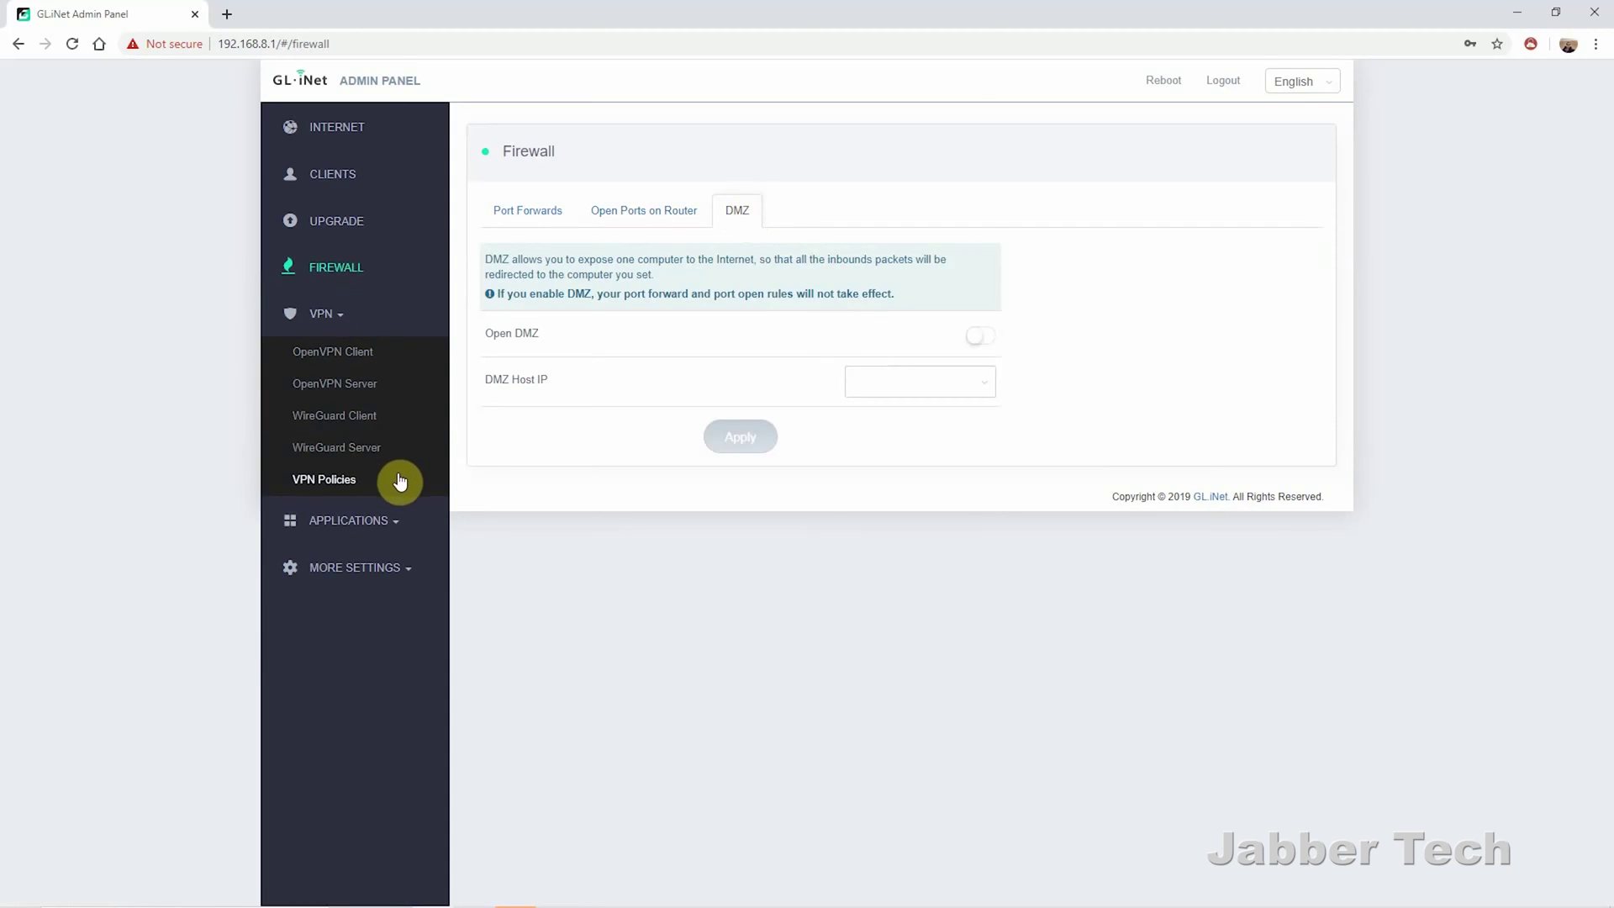
List the saved OpenVPN client configurations StreamingIP and TorguardNJ, and open TorGuard in a new tab
{"action": "left_click", "coordinate": [371, 356]}
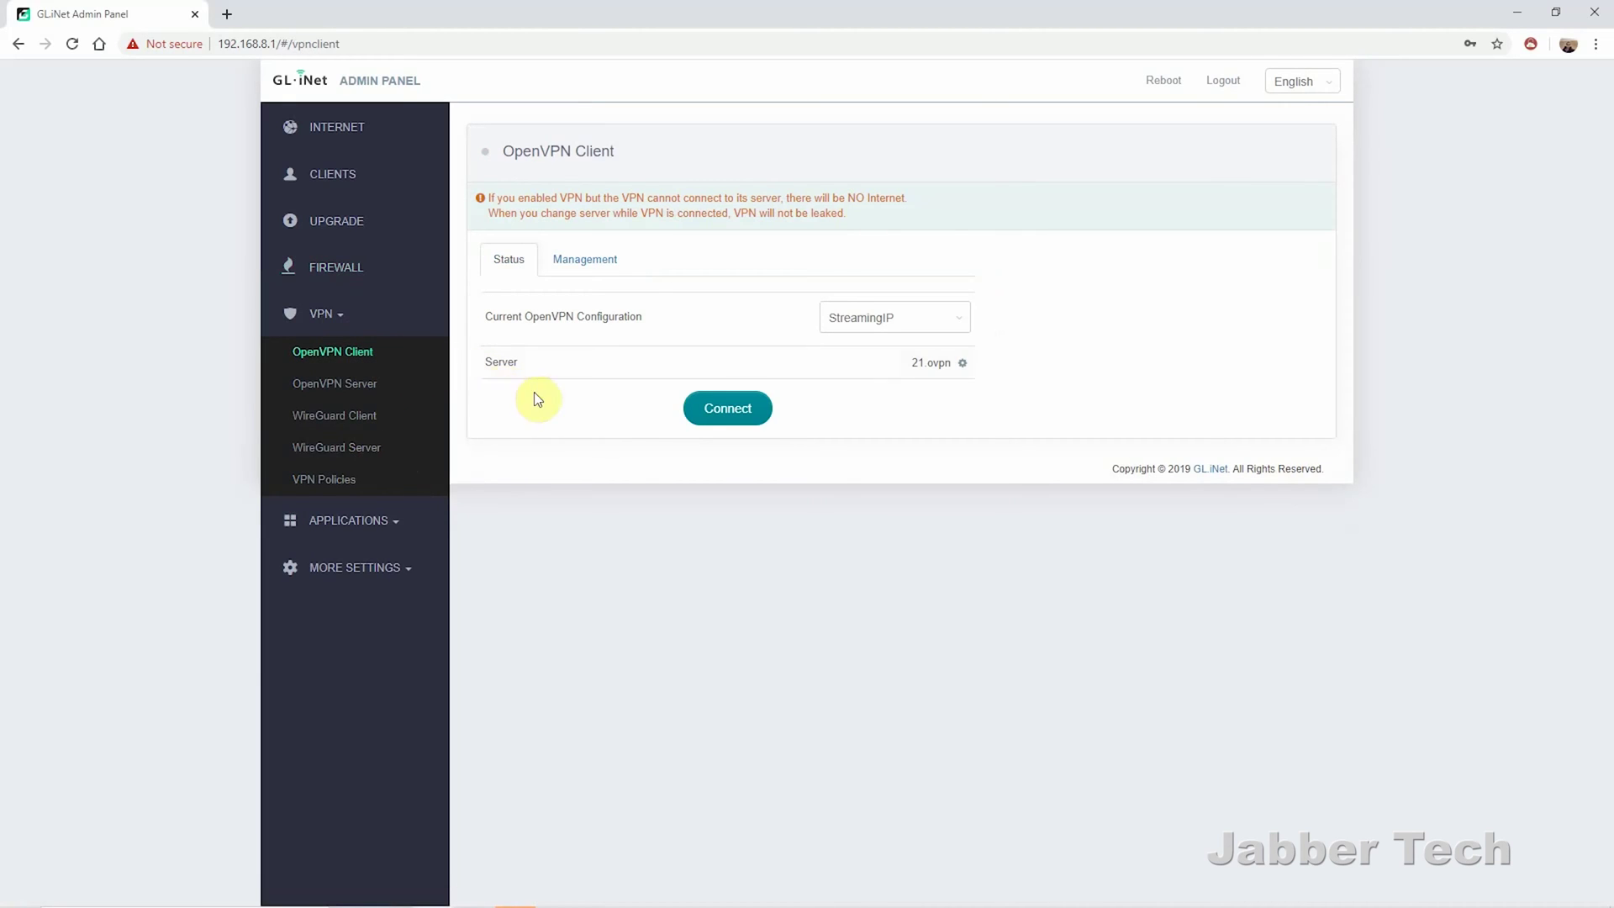
{"action": "left_click", "coordinate": [604, 256]}
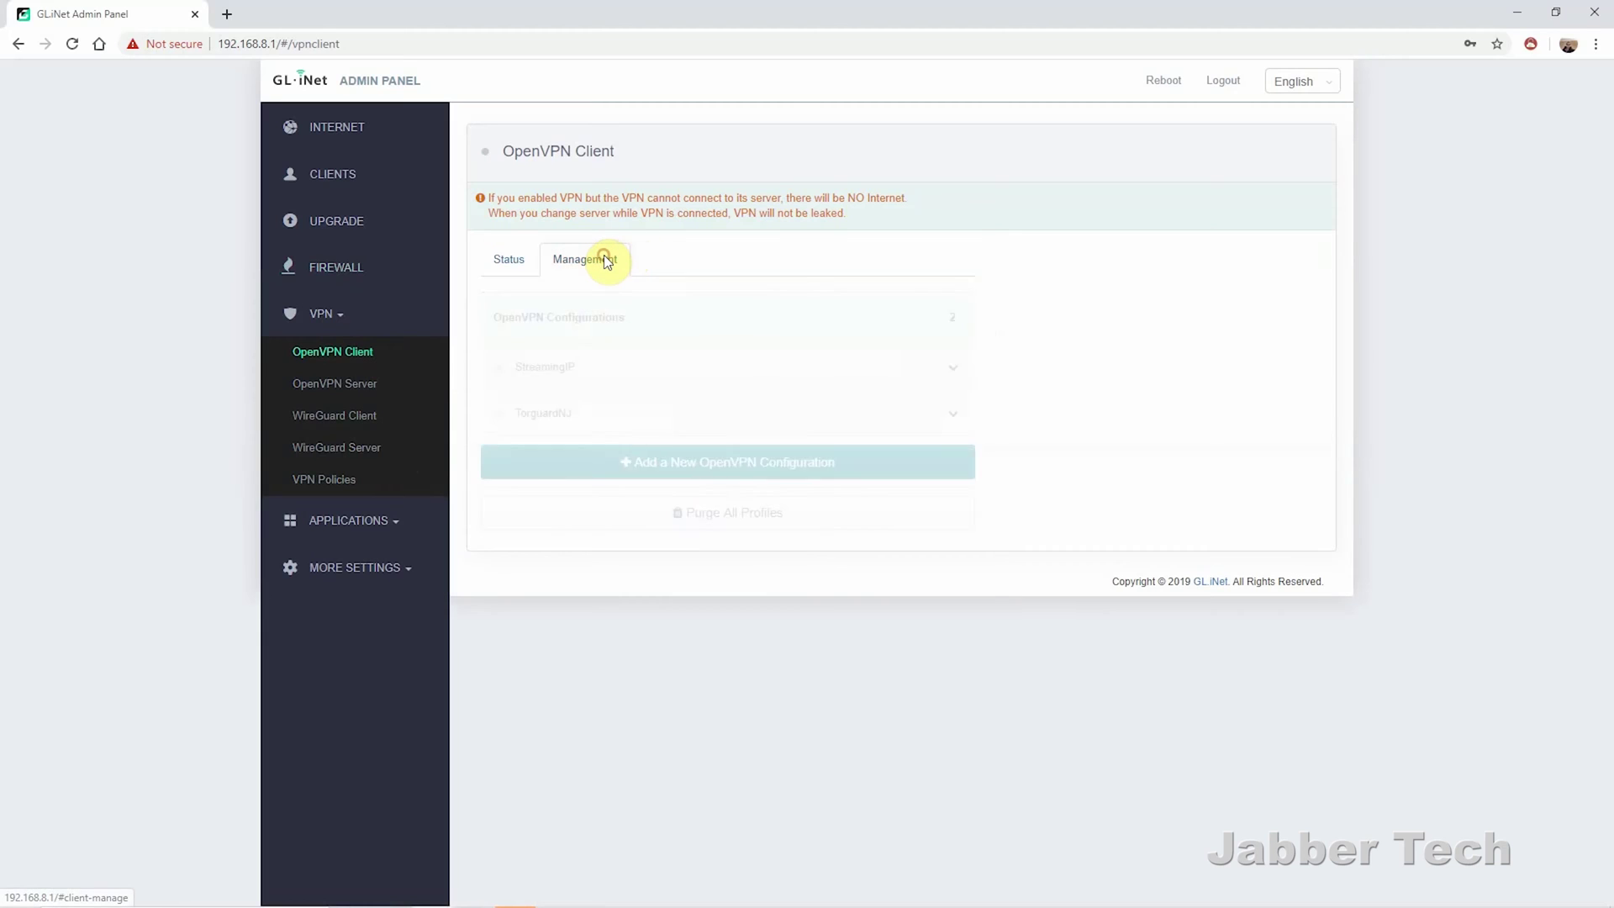
{"action": "left_click", "coordinate": [223, 15]}
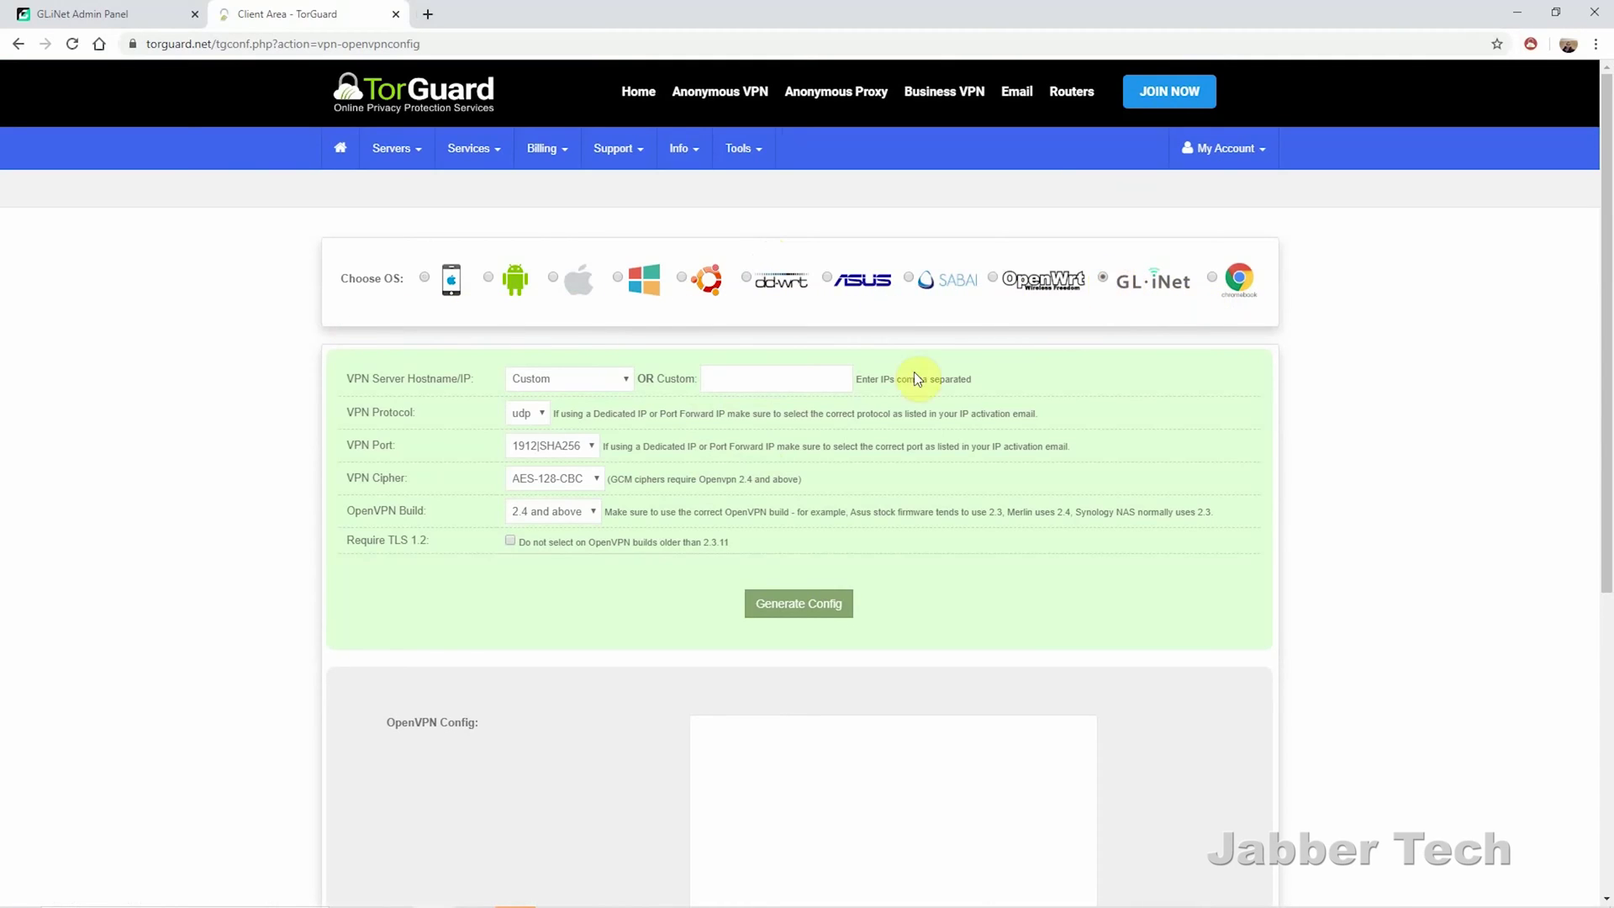
Generate and download the TorGuard OpenVPN config for USA - Chicago as 39.ovpn
{"action": "left_click", "coordinate": [587, 387]}
{"action": "scroll", "coordinate": [588, 422], "scroll_direction": "down", "scroll_amount": 6}
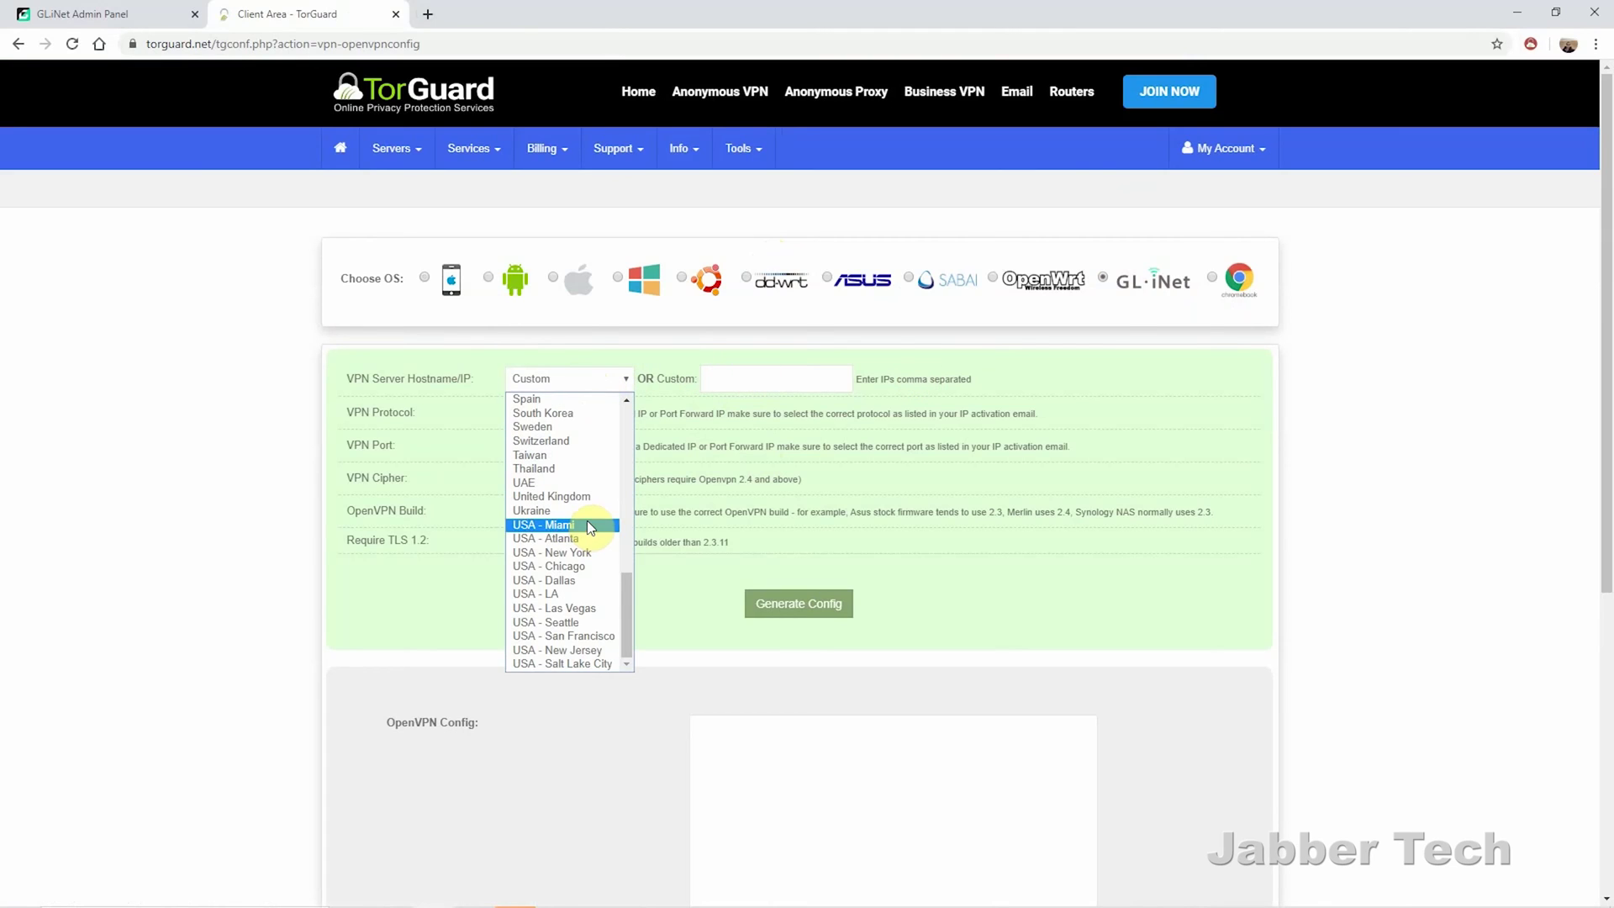
{"action": "left_click", "coordinate": [588, 570]}
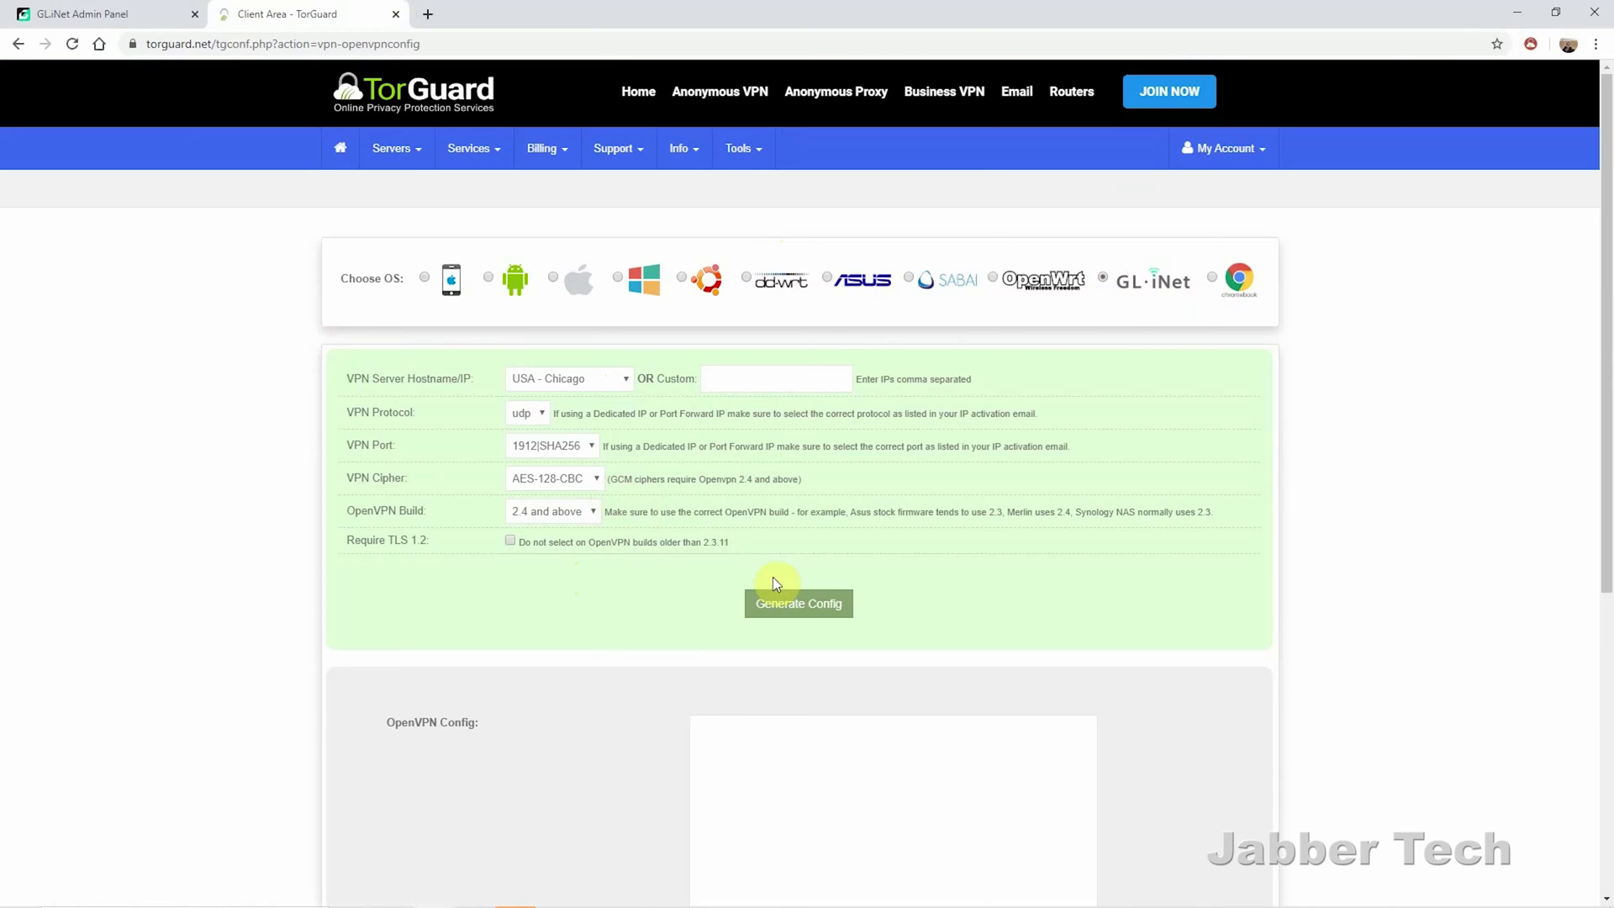
{"action": "left_click", "coordinate": [790, 600]}
Upload 39.ovpn into the Add a New OpenVPN Configuration dialog
{"action": "key", "text": "ctrl+shift+Tab"}
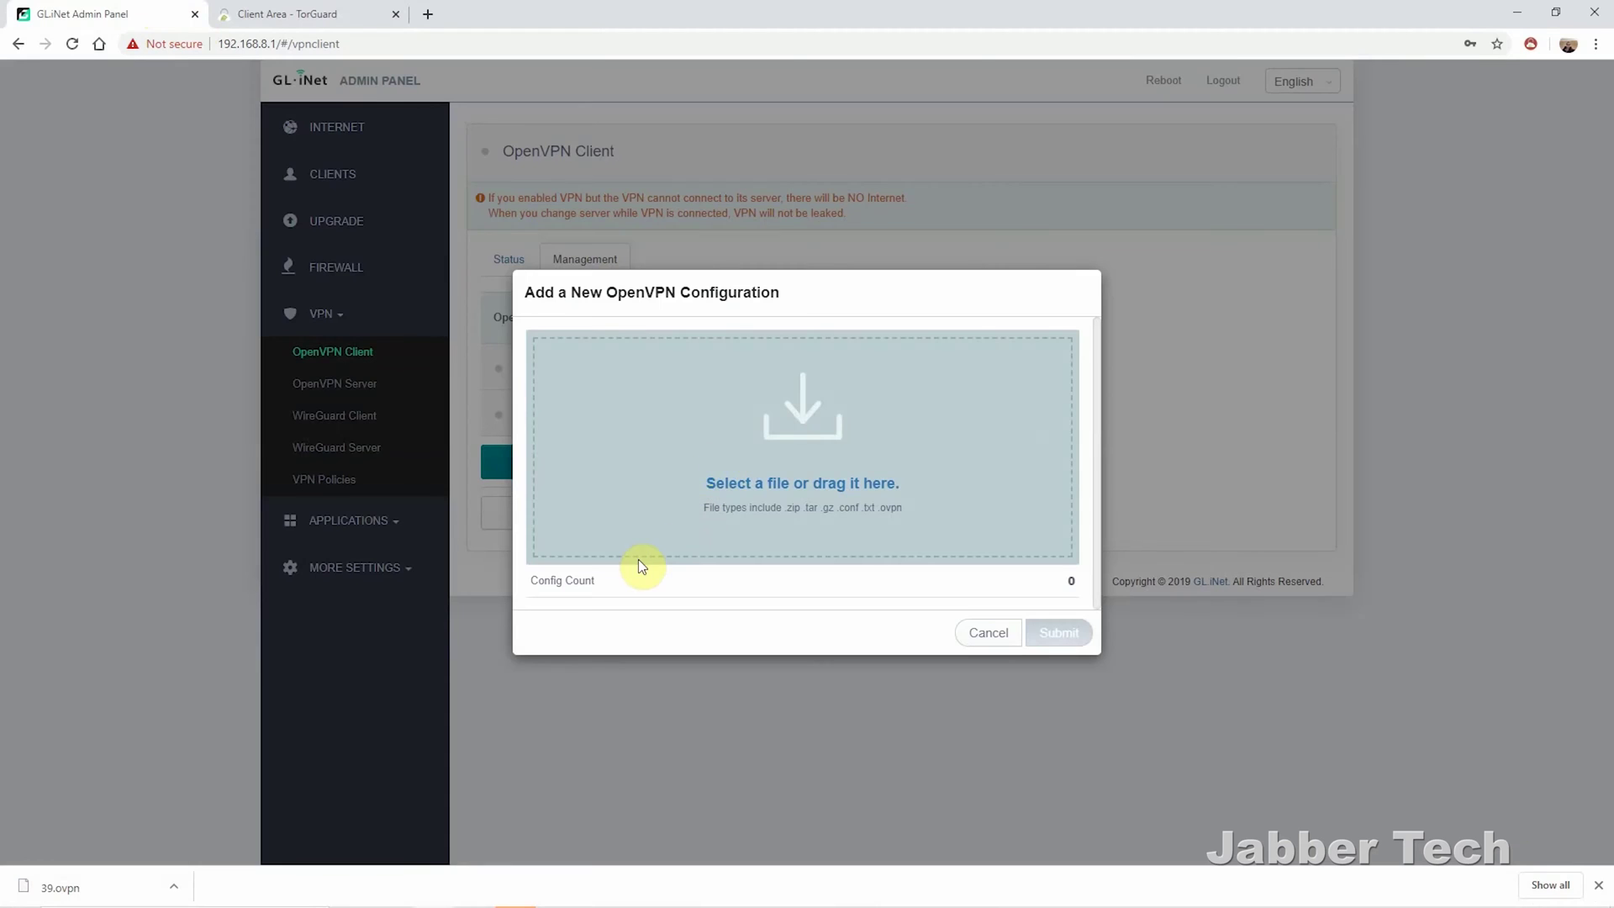
{"action": "left_click", "coordinate": [812, 437]}
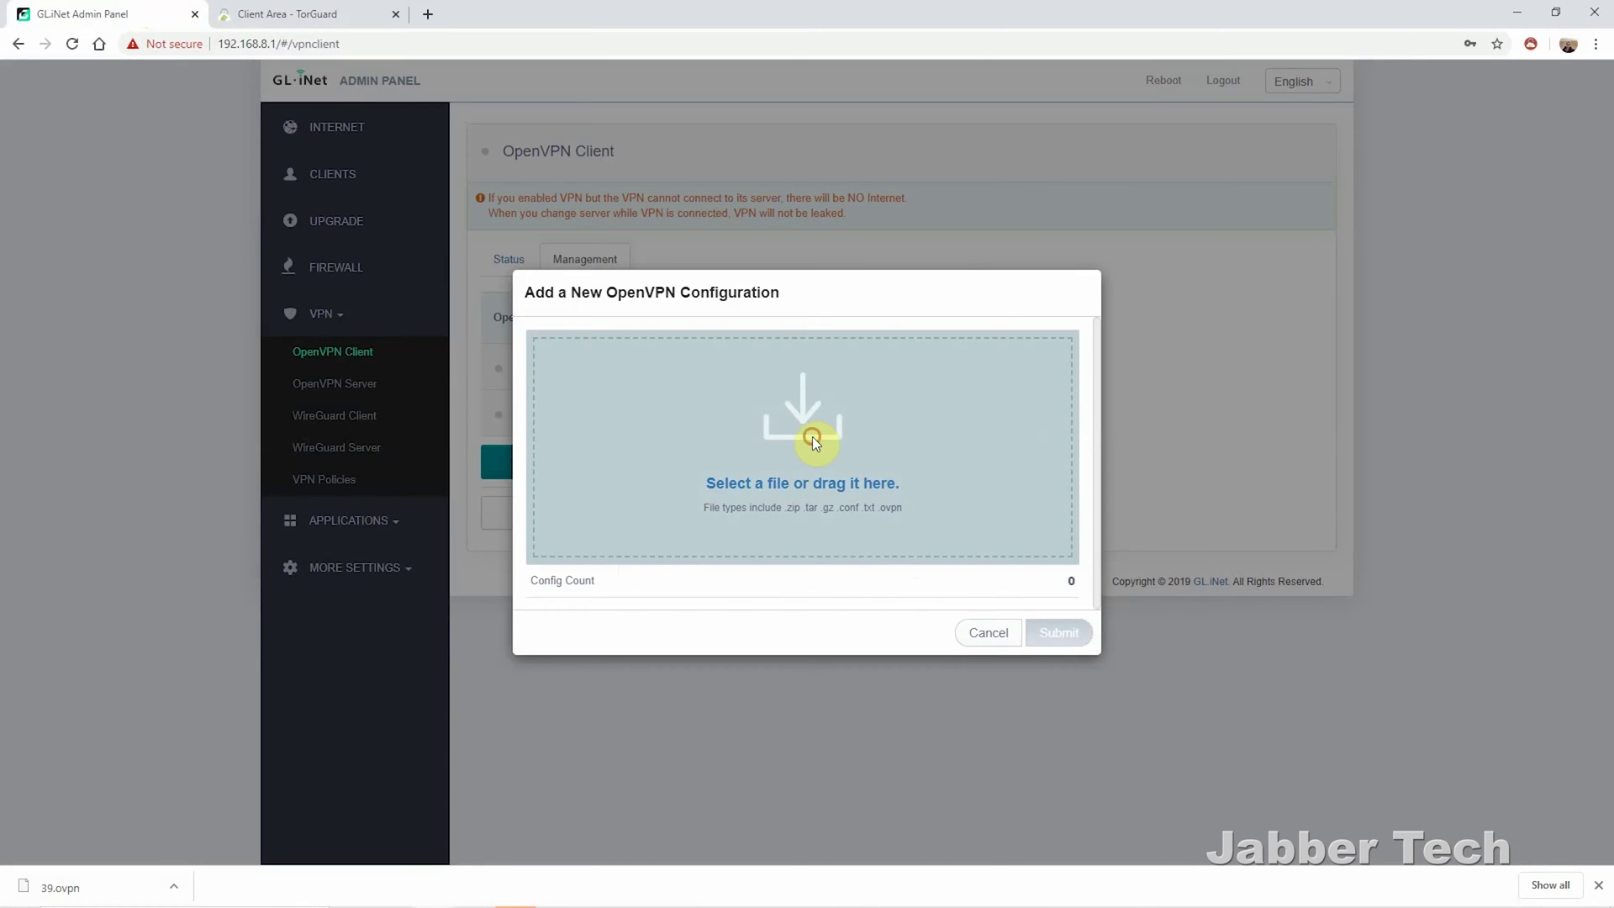
{"action": "left_click", "coordinate": [816, 482]}
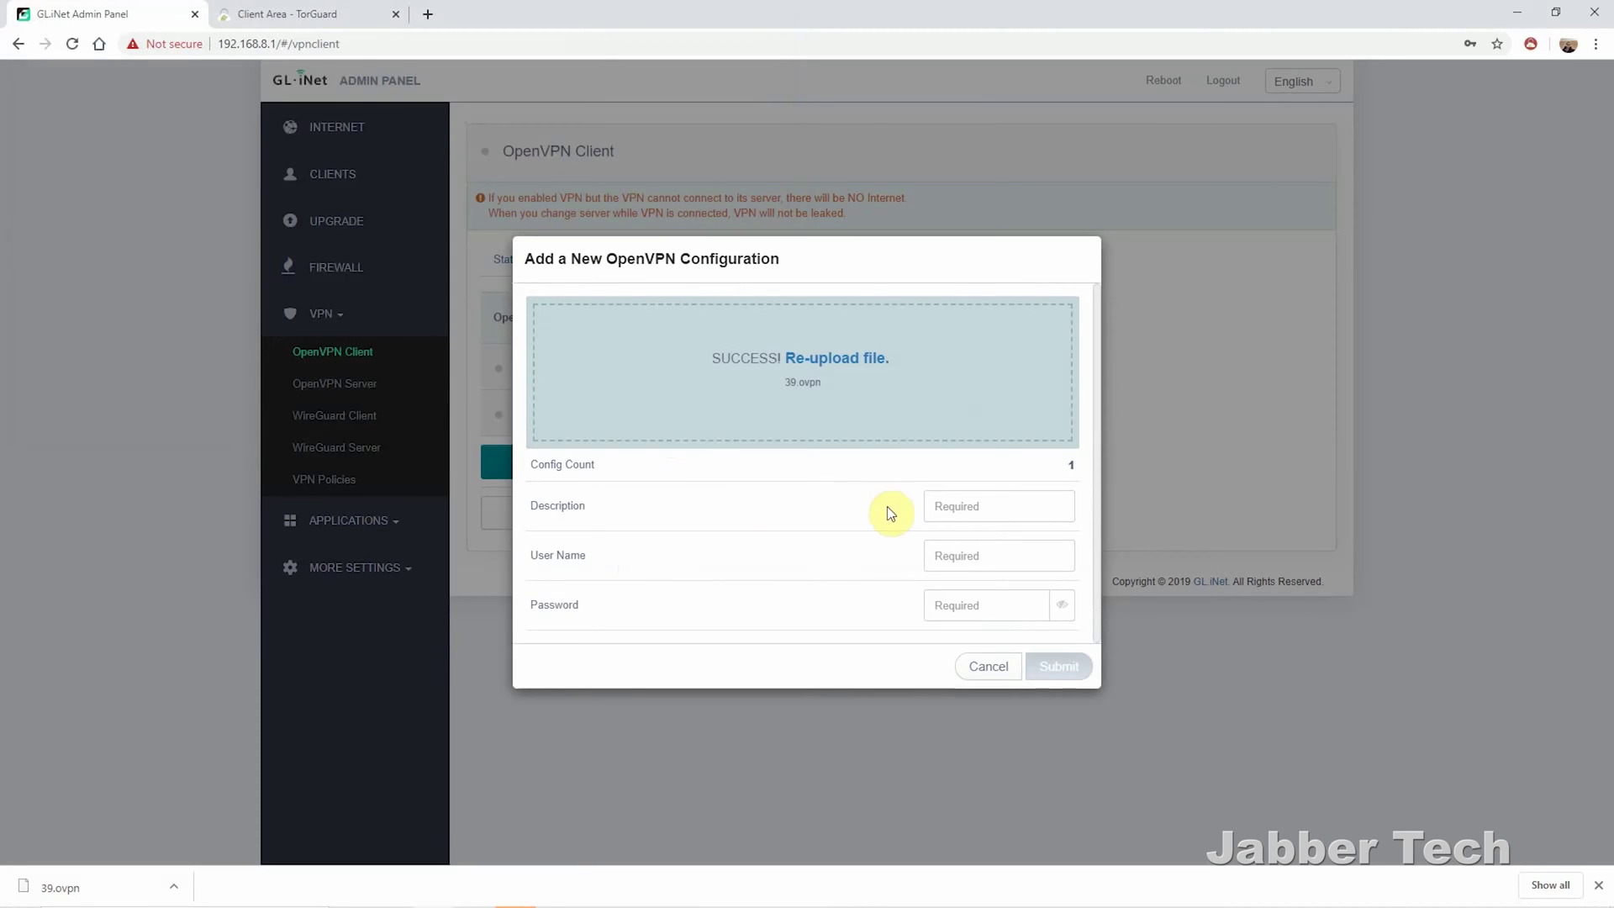
{"action": "left_click", "coordinate": [1001, 511]}
Save the new OpenVPN configuration with the description 'Chicago'
{"action": "type", "text": "Chicago"}
{"action": "key", "text": "Tab"}
{"action": "key", "text": "Return"}
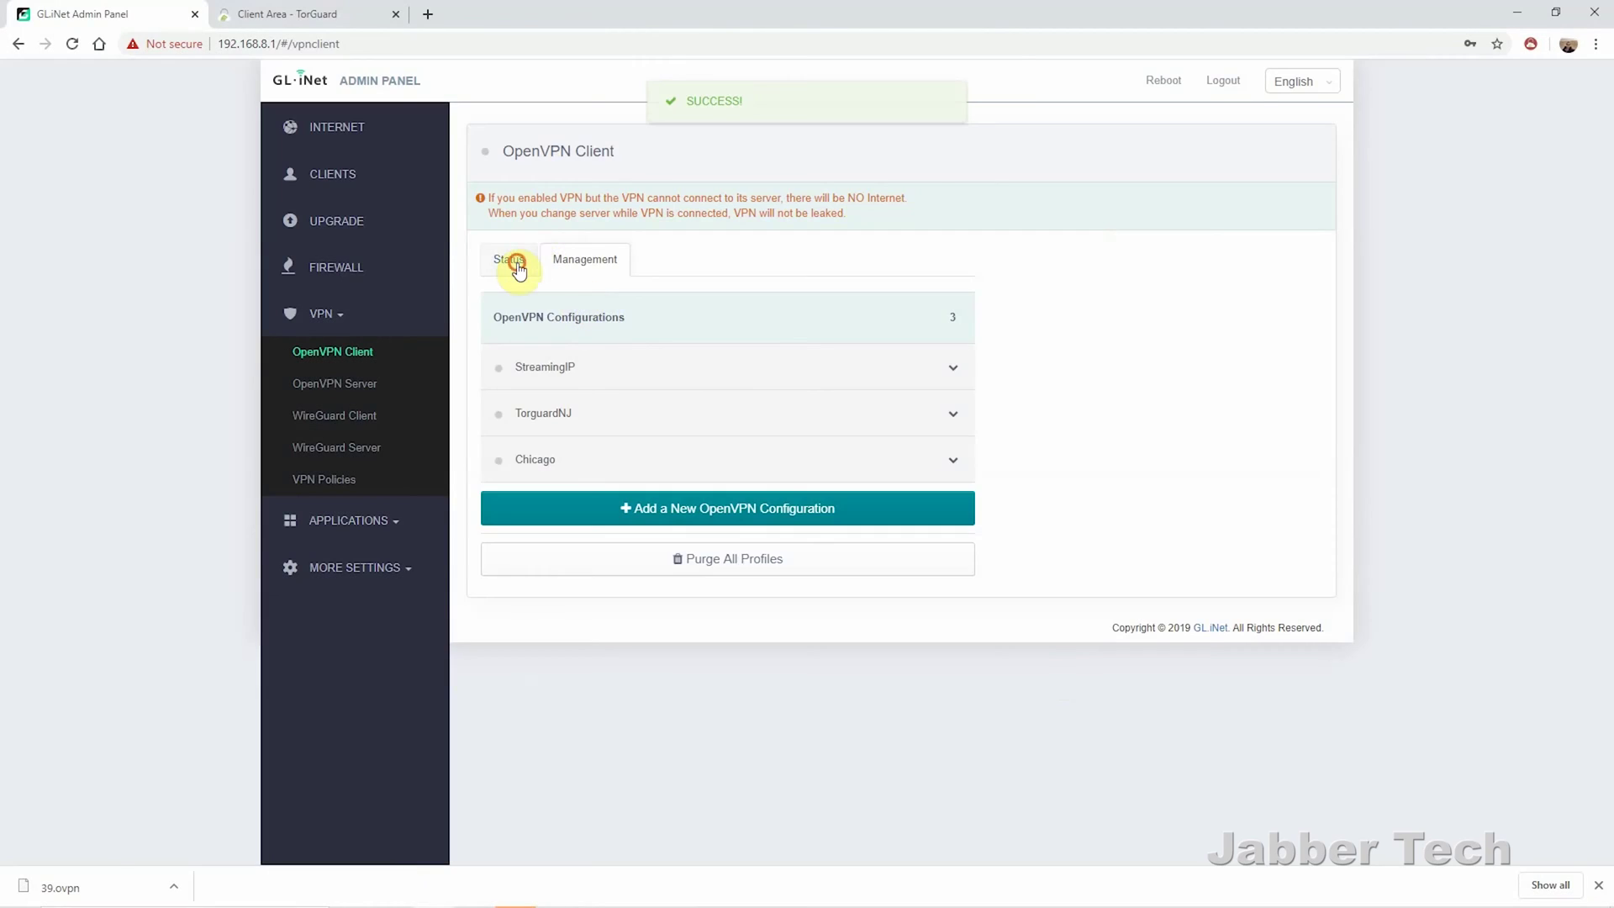
Check the OpenVPN Status tab, keeping StreamingIP (21.ovpn) as the current configuration
{"action": "left_click", "coordinate": [509, 260]}
{"action": "left_click", "coordinate": [847, 328]}
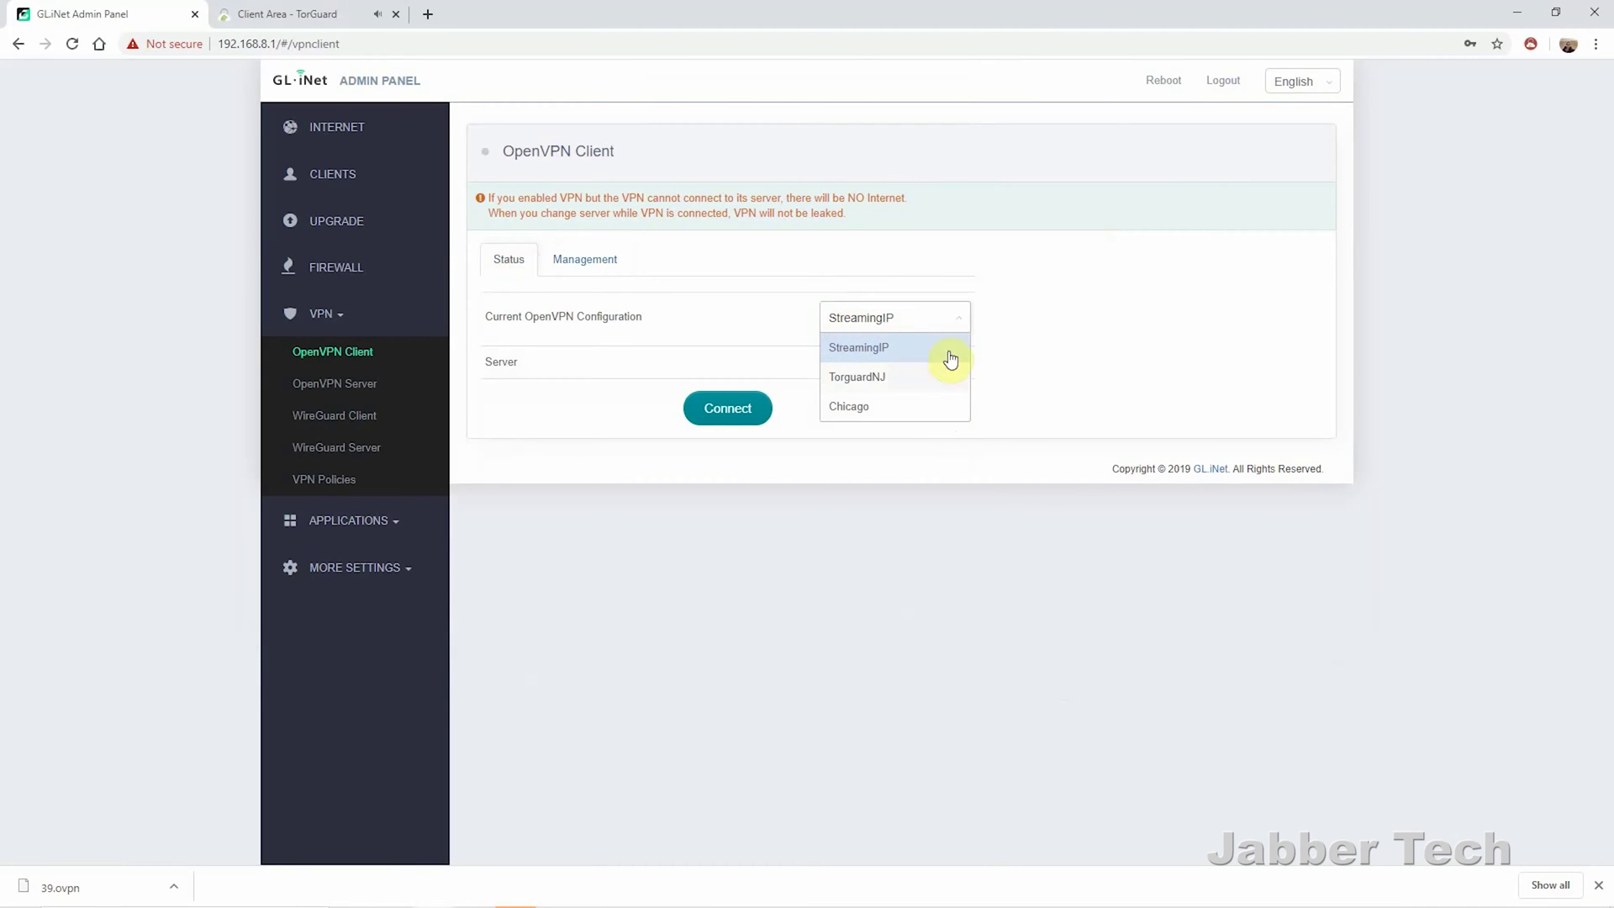
{"action": "left_click", "coordinate": [1026, 377]}
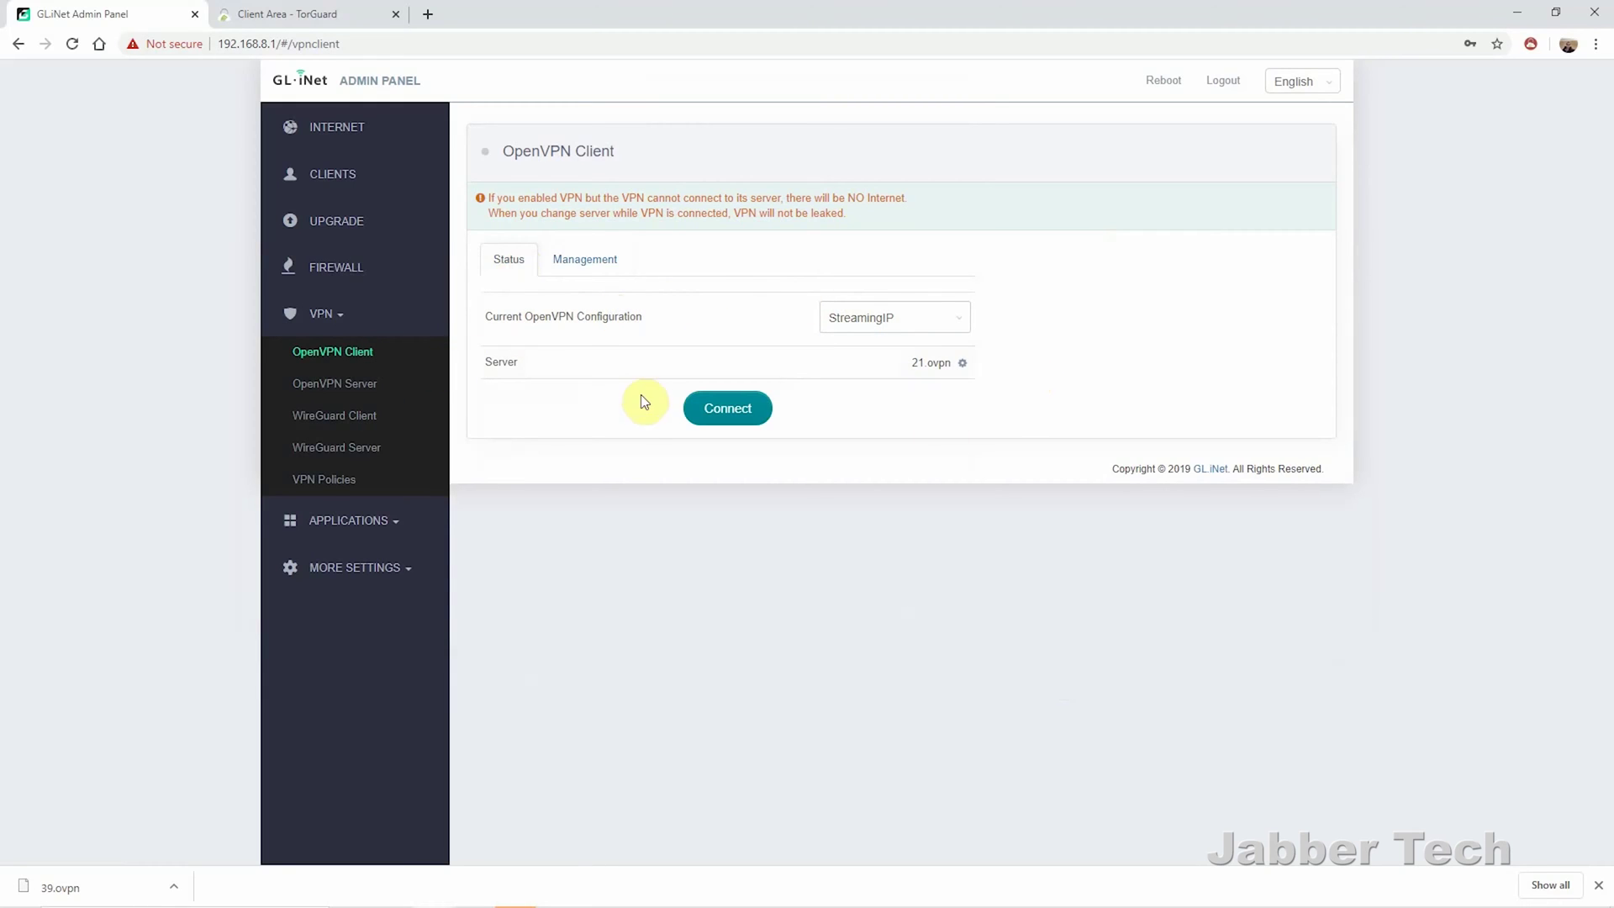
Look over the editable OpenVPN Server settings, then view the WireGuard Client connected to NY2
{"action": "left_click", "coordinate": [348, 384]}
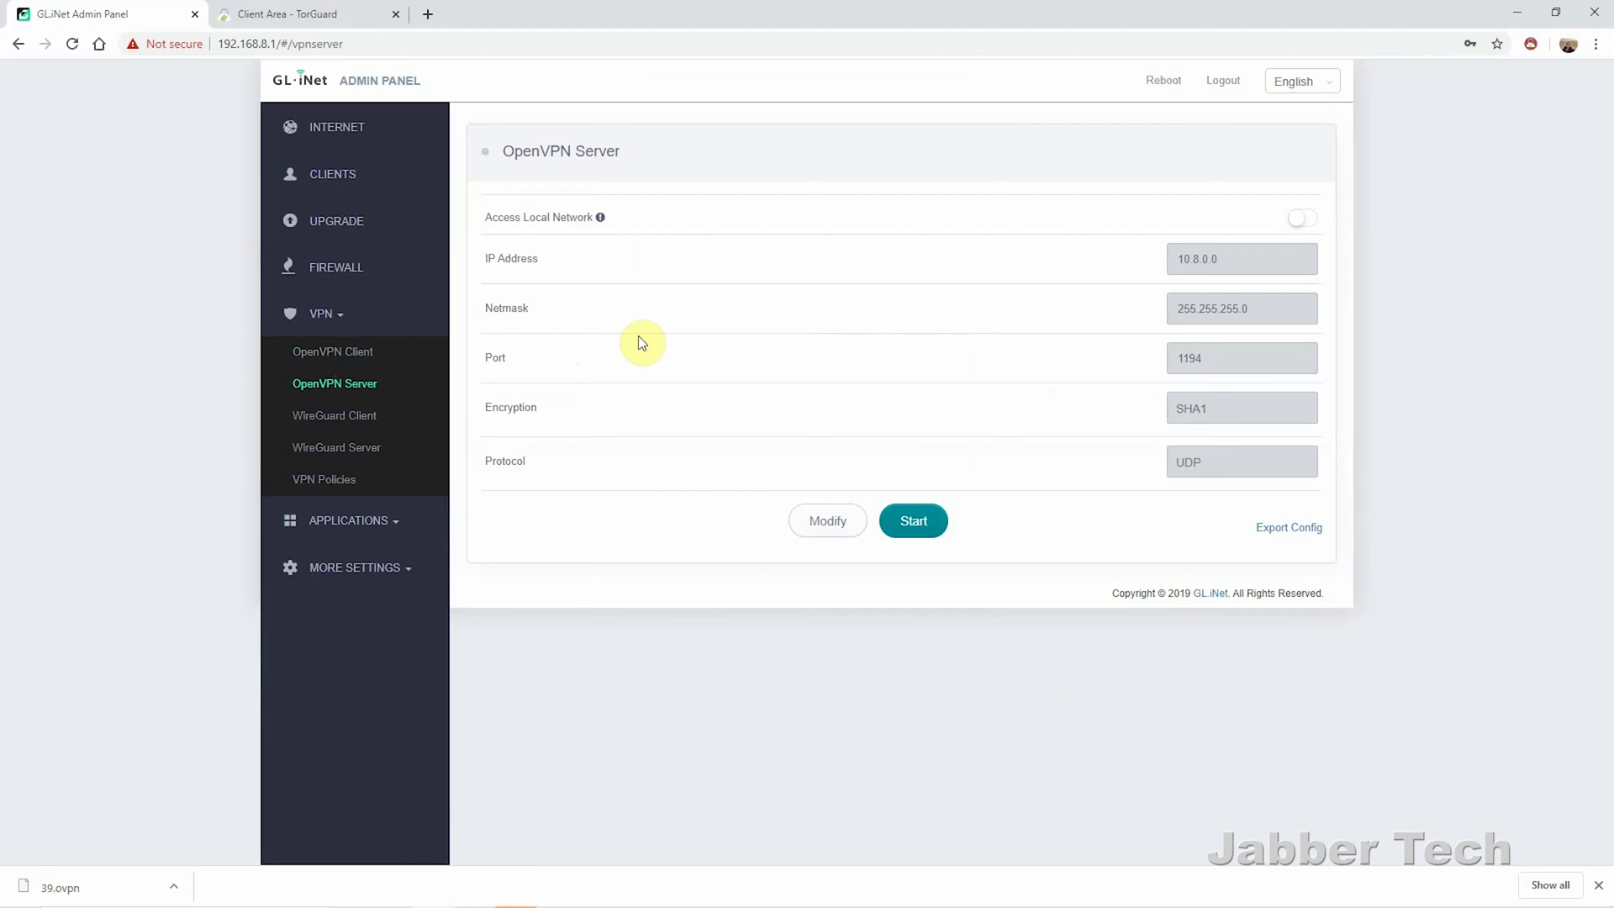
{"action": "left_click", "coordinate": [810, 520]}
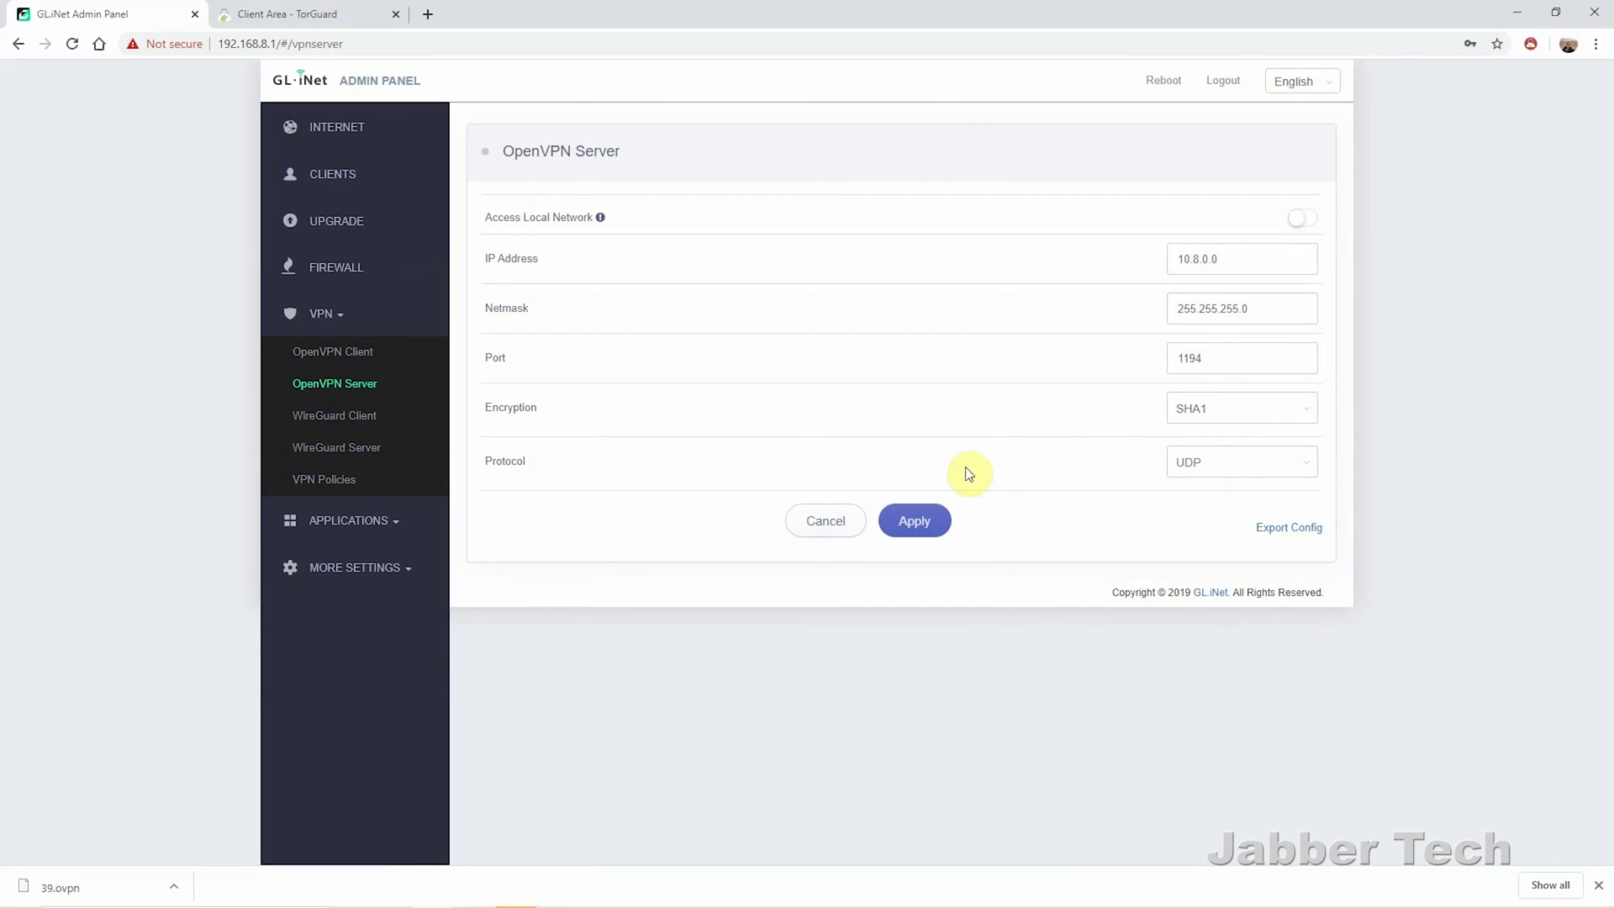
{"action": "mouse_move", "coordinate": [604, 218]}
{"action": "left_click", "coordinate": [392, 417]}
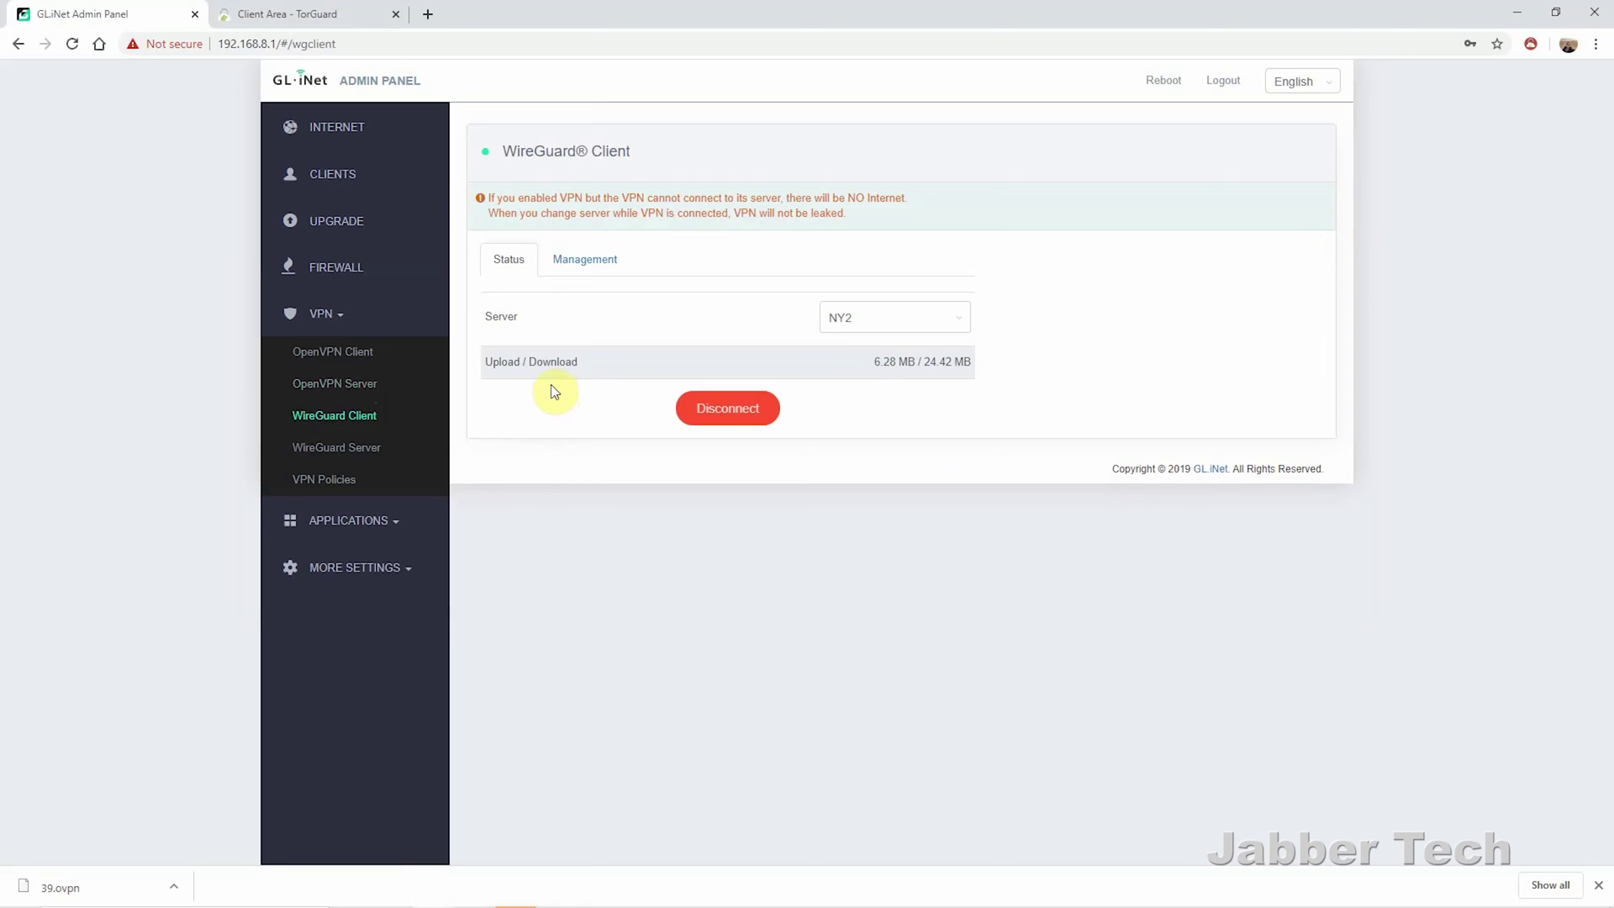
Download the USA - New York 1 WireGuard config from TorGuard's WireGuard server list
{"action": "left_click", "coordinate": [332, 11]}
{"action": "mouse_move", "coordinate": [745, 143]}
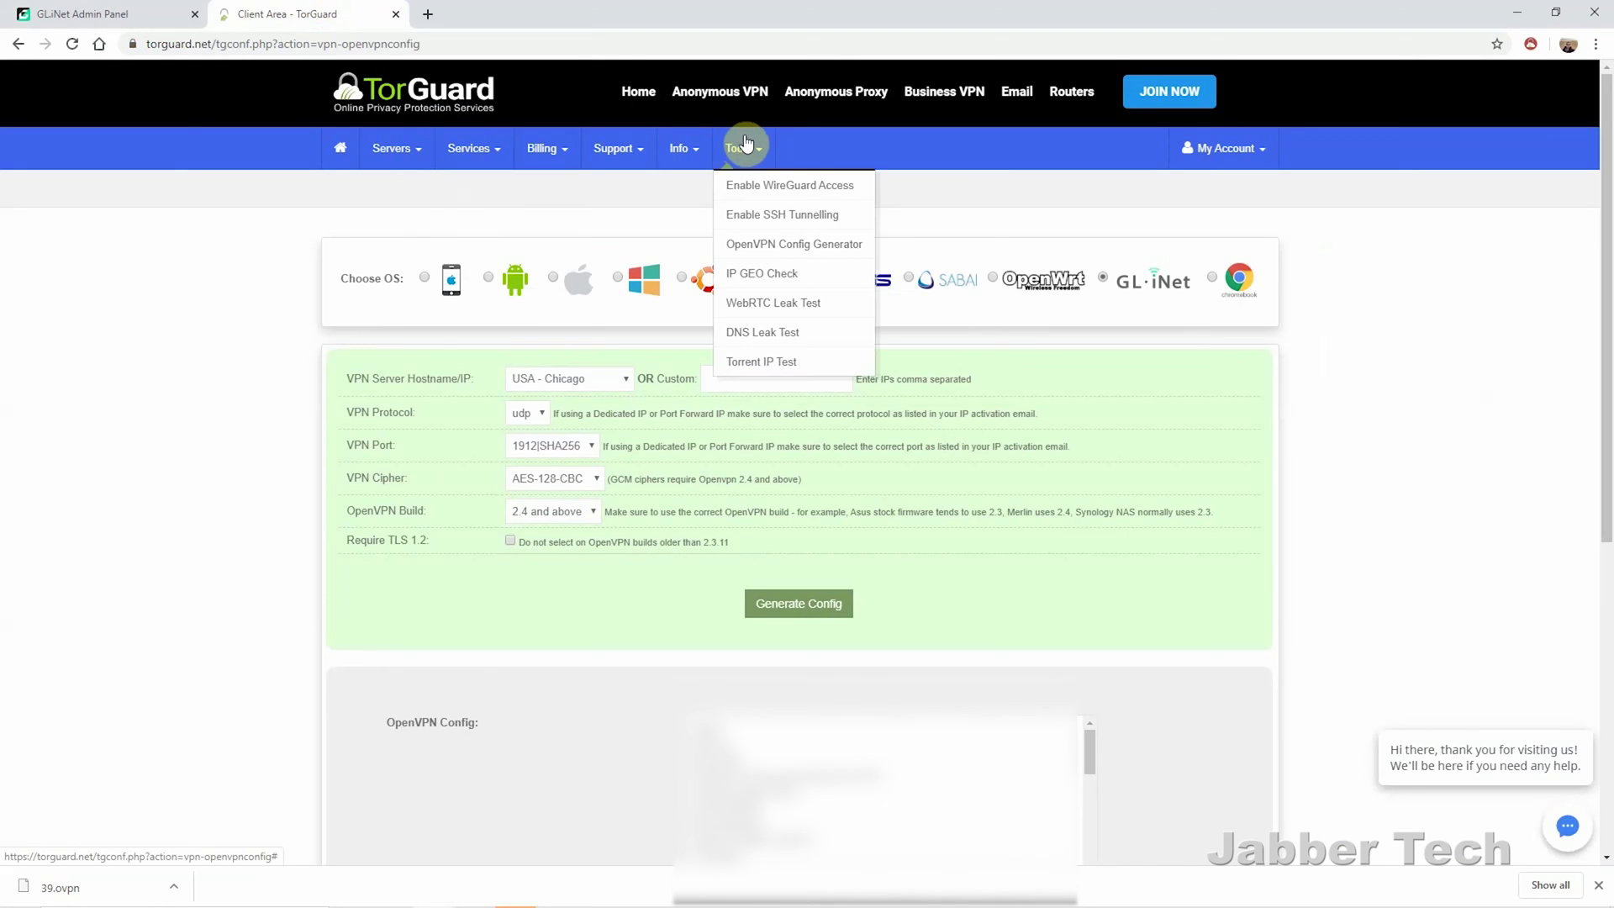
{"action": "left_click", "coordinate": [760, 184]}
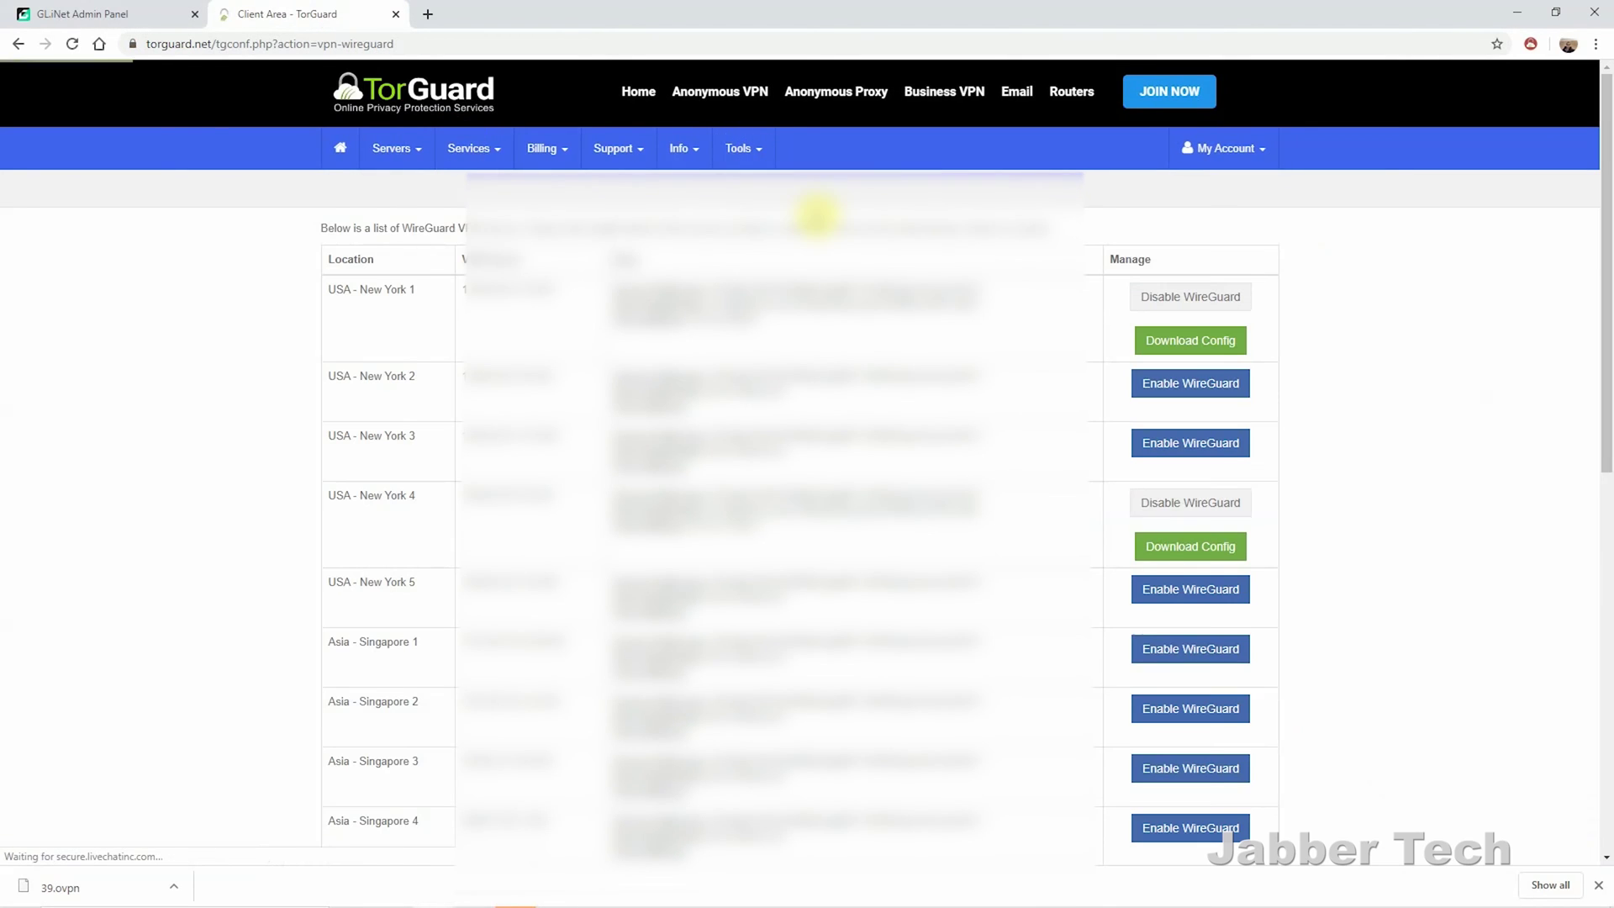
{"action": "scroll", "coordinate": [551, 318], "scroll_direction": "down", "scroll_amount": 8}
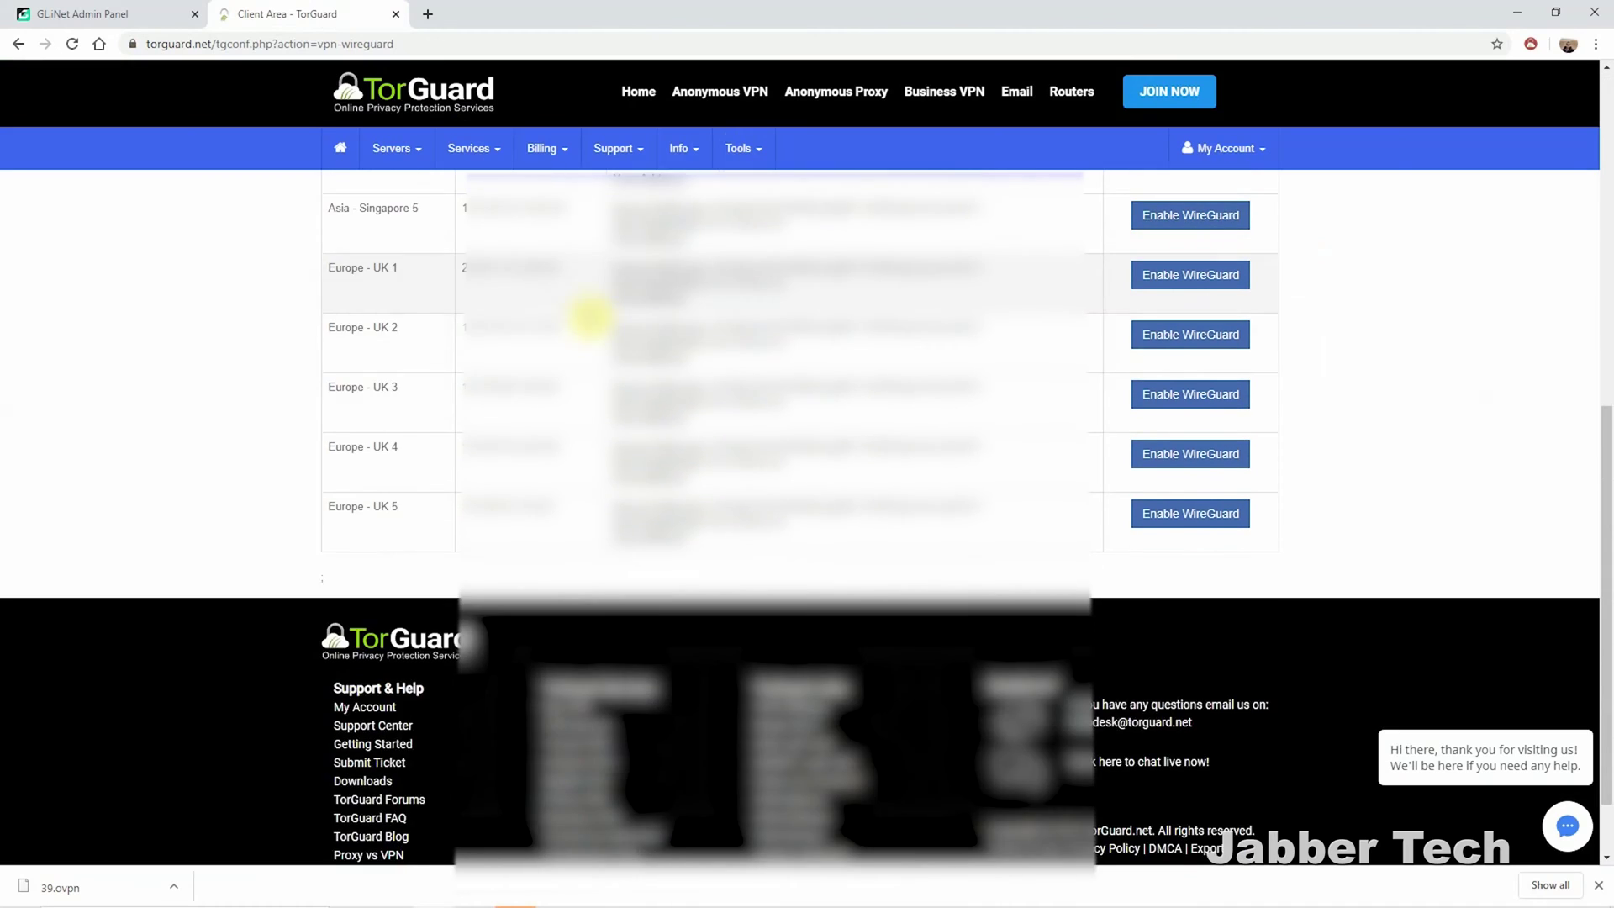
{"action": "scroll", "coordinate": [591, 317], "scroll_direction": "up", "scroll_amount": 6}
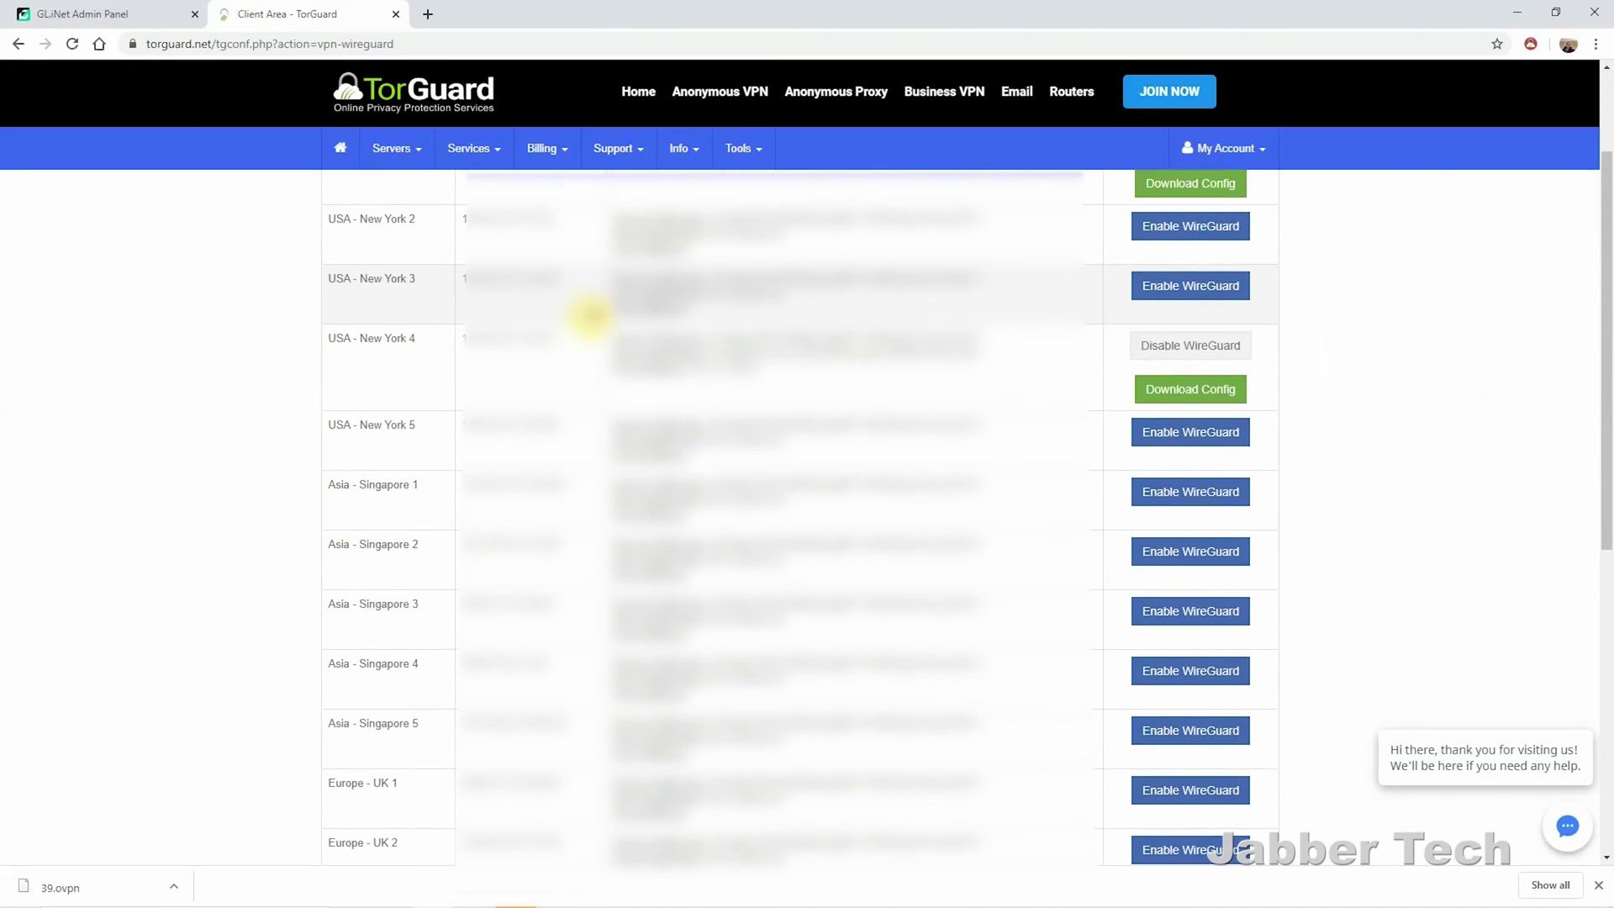
{"action": "scroll", "coordinate": [591, 317], "scroll_direction": "up", "scroll_amount": 3}
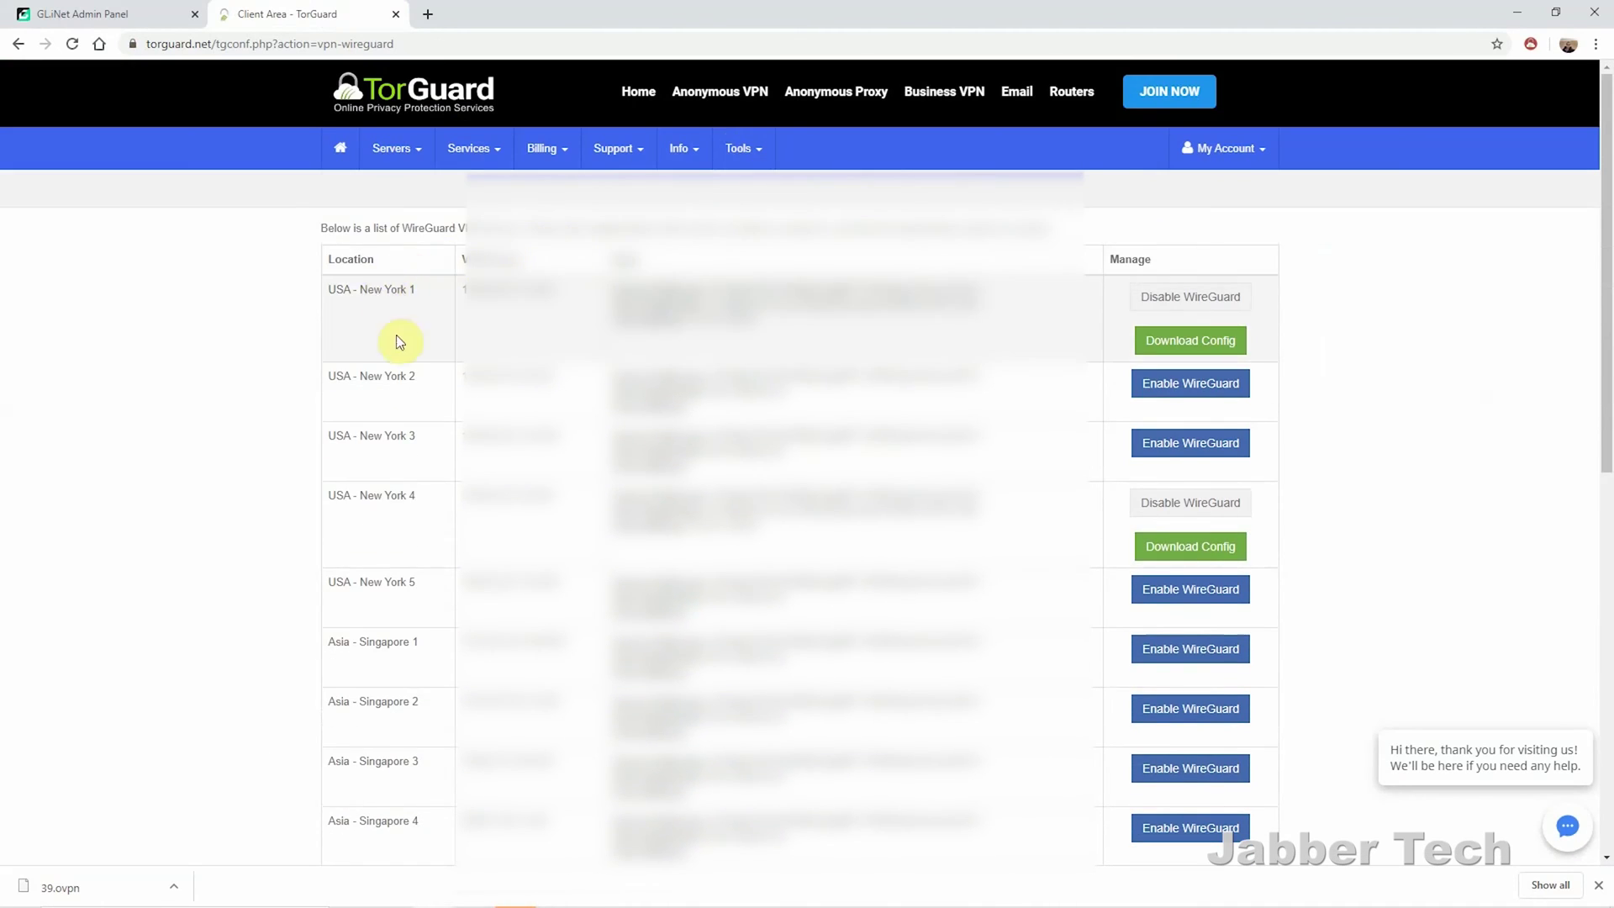
{"action": "left_click", "coordinate": [1167, 343]}
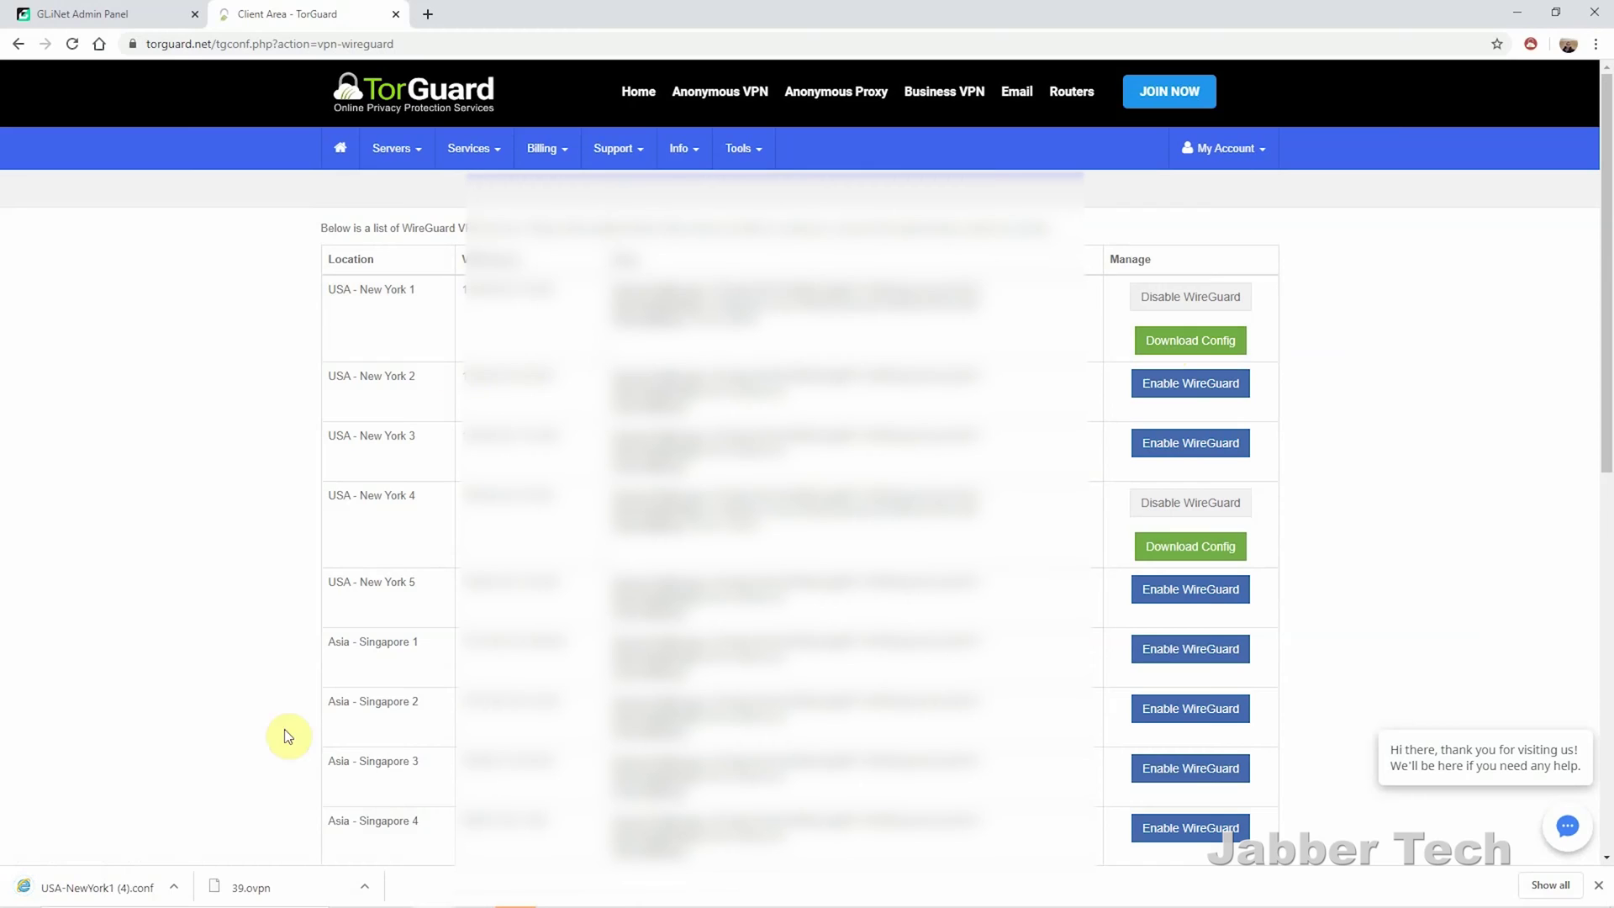
Start a new WireGuard profile named 'NY Wire' in the Management tab
{"action": "left_click", "coordinate": [107, 12]}
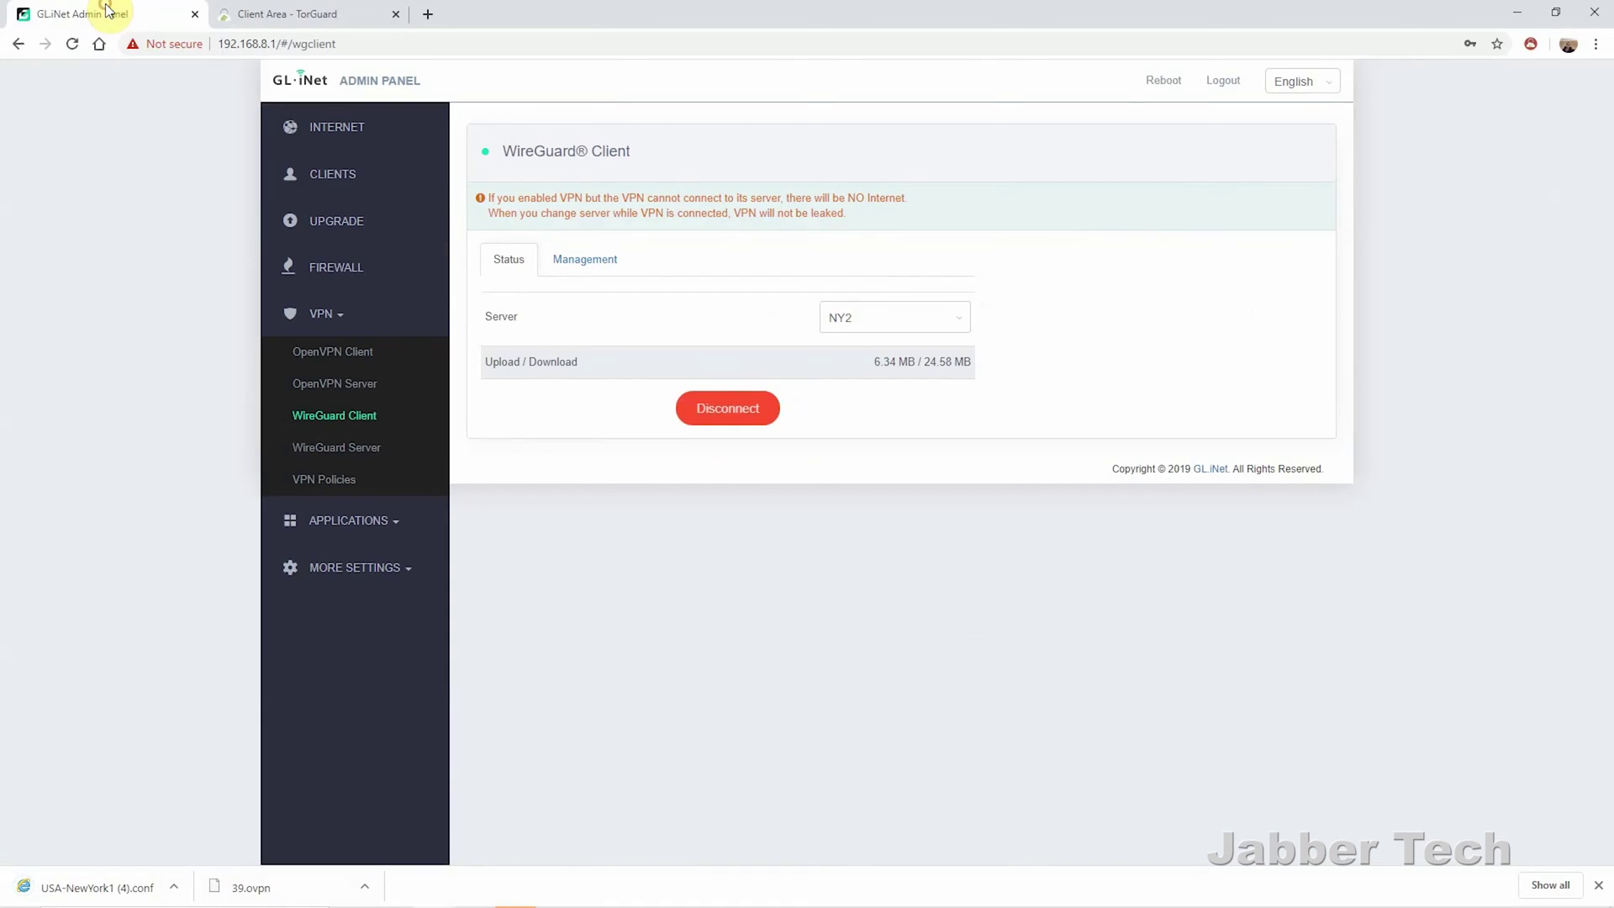
{"action": "left_click", "coordinate": [610, 260]}
{"action": "left_click", "coordinate": [739, 458]}
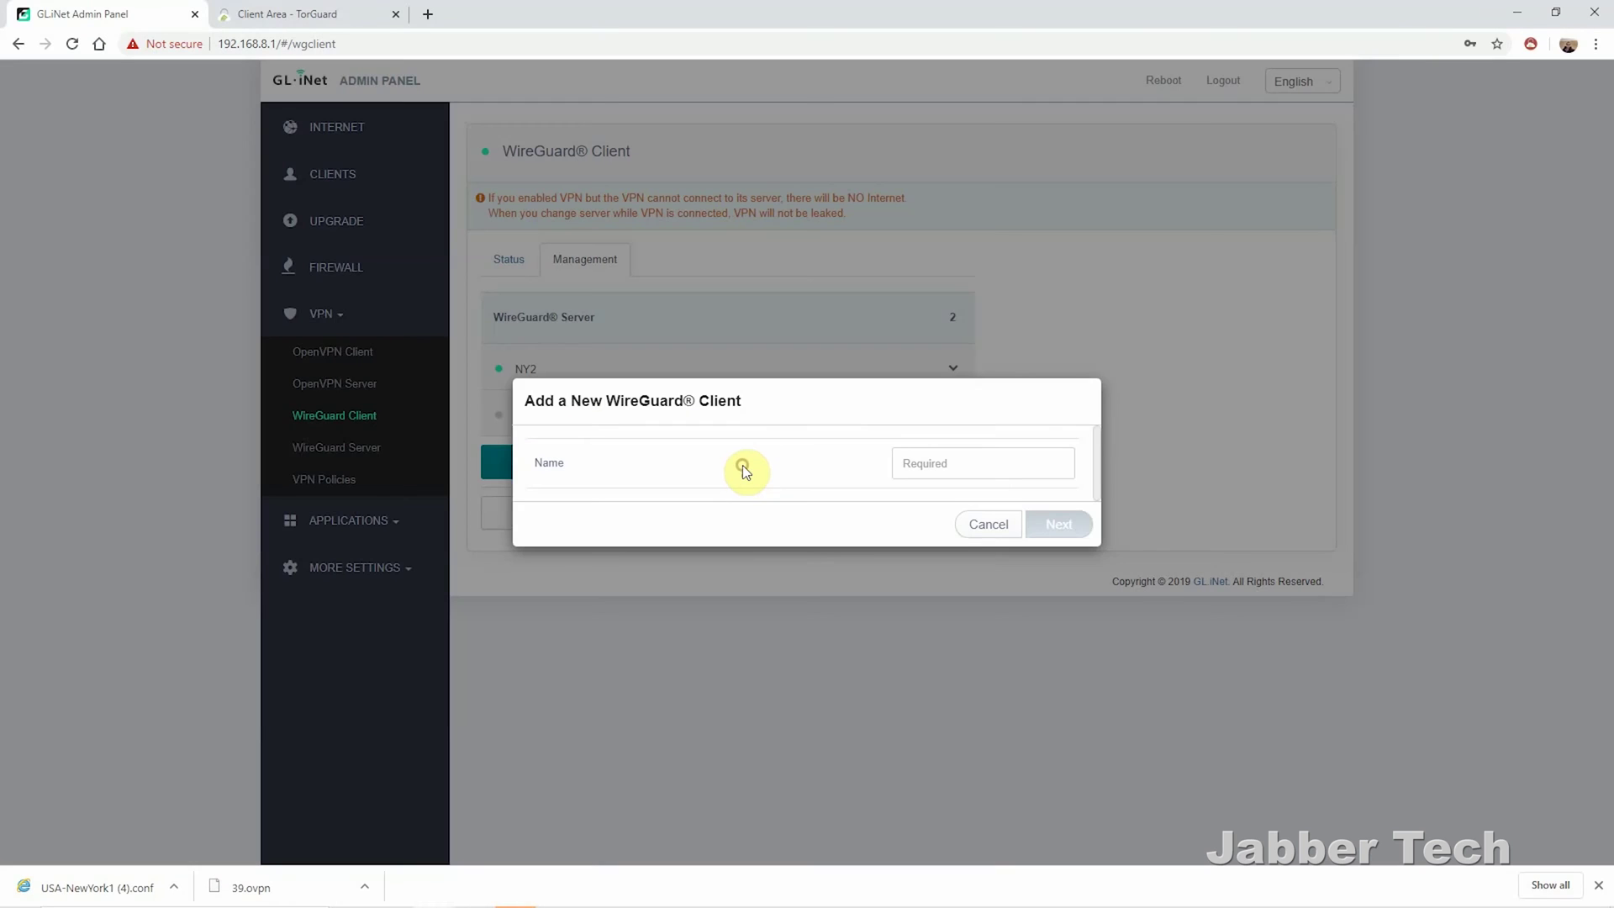
{"action": "left_click", "coordinate": [959, 459]}
{"action": "type", "text": "NY Wire"}
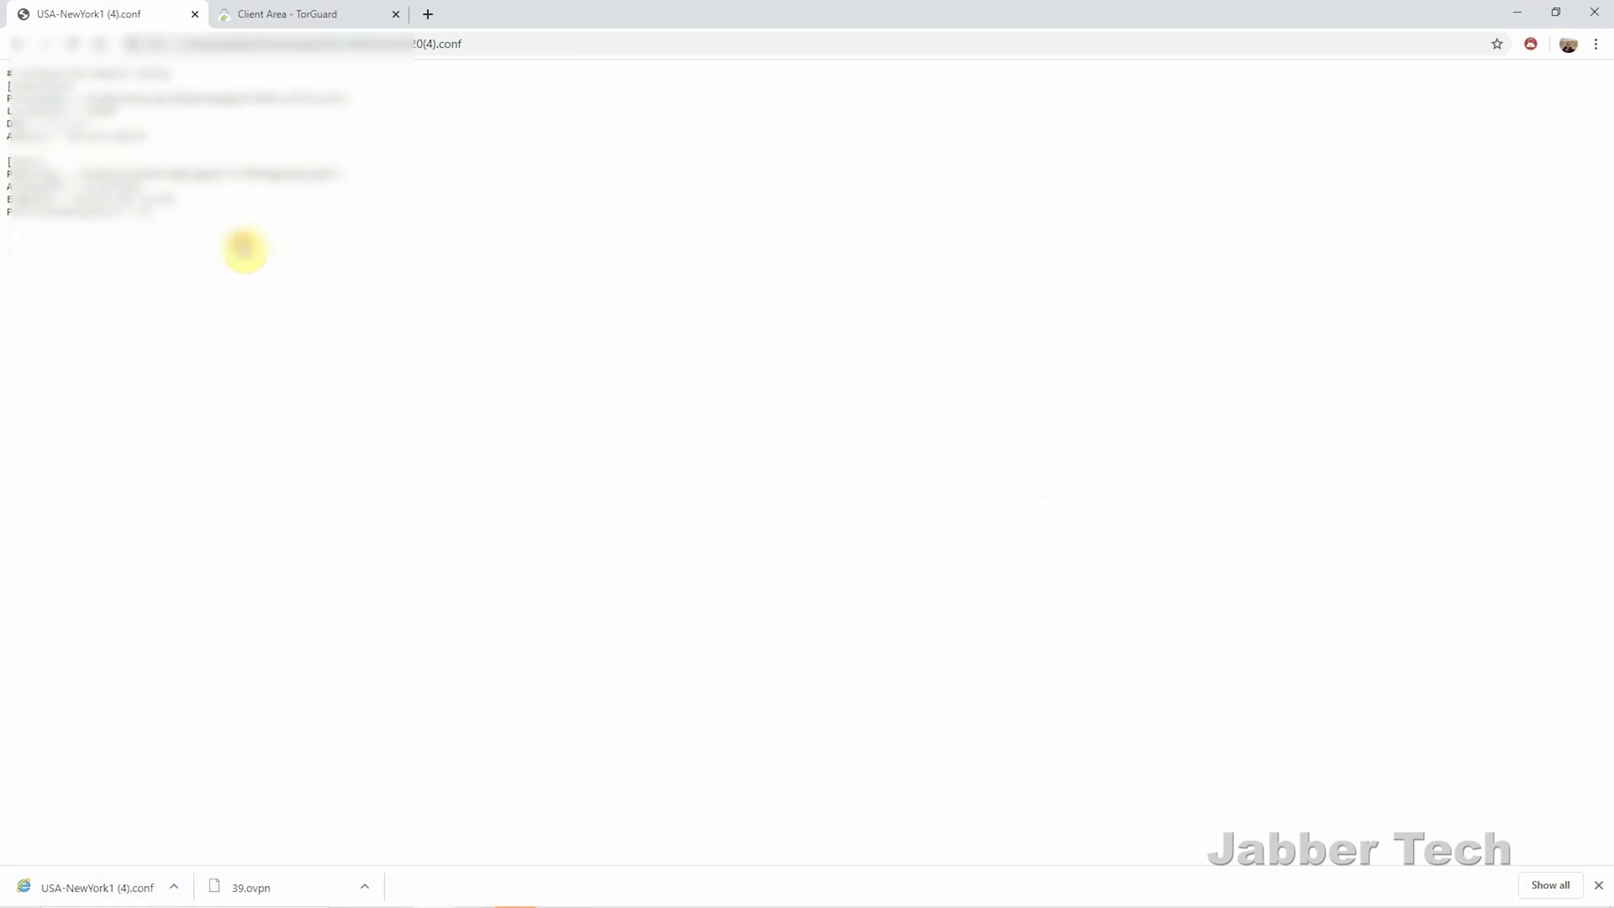
Copy the New York 1 config text into the profile and save it
{"action": "left_click_drag", "start_coordinate": [151, 216], "coordinate": [15, 69]}
{"action": "right_click", "coordinate": [15, 69]}
{"action": "left_click", "coordinate": [63, 84]}
{"action": "left_click", "coordinate": [18, 43]}
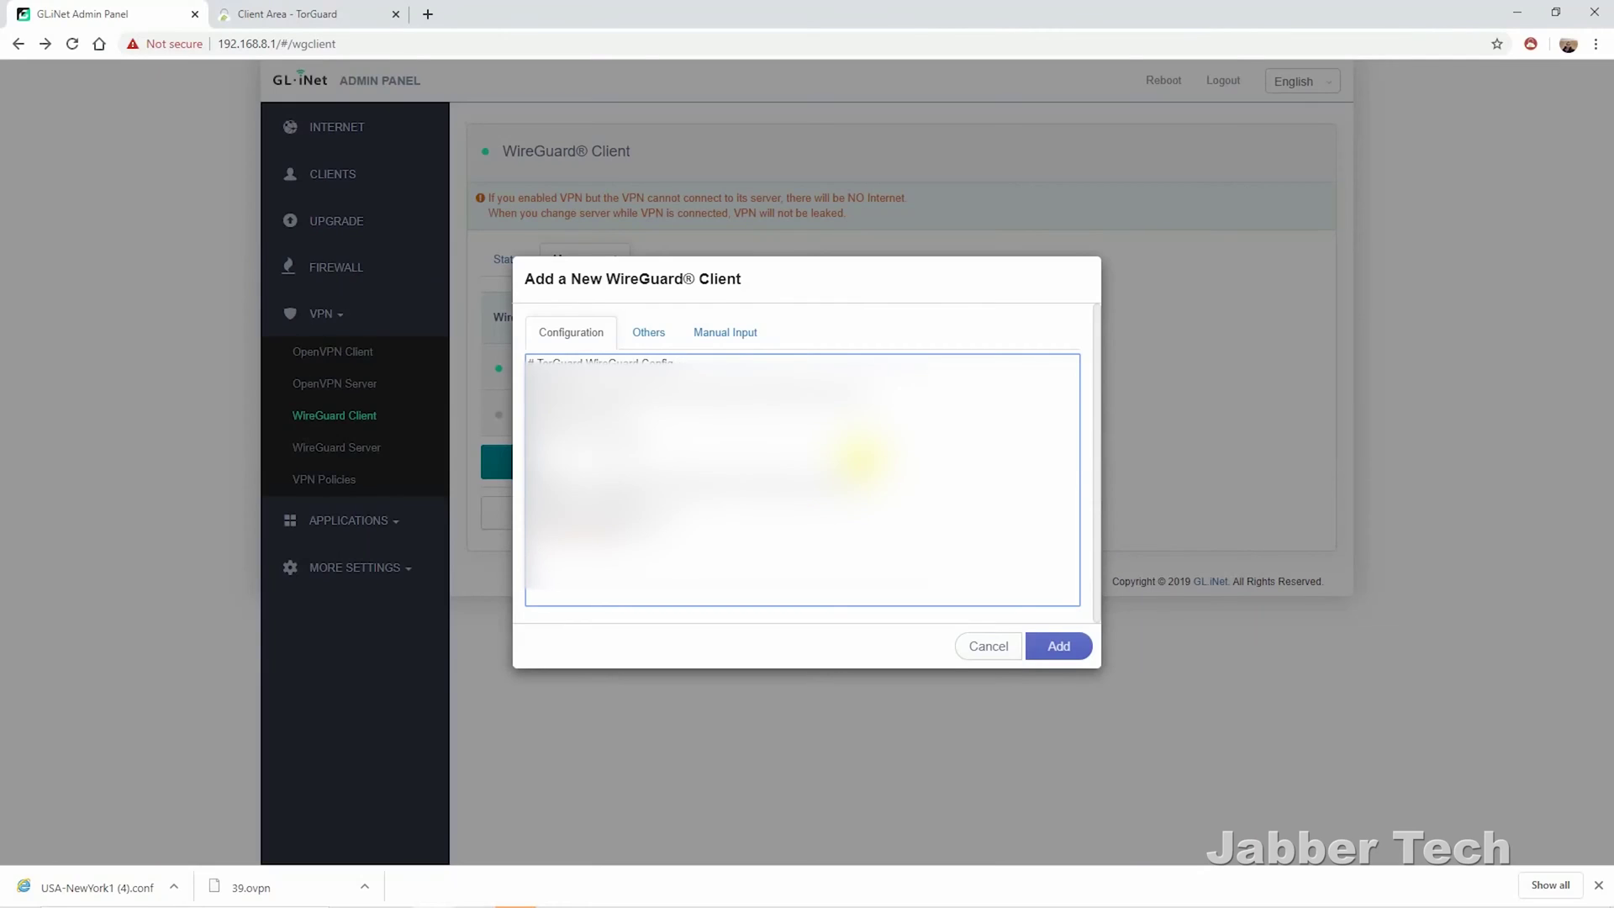
{"action": "left_click", "coordinate": [1051, 644]}
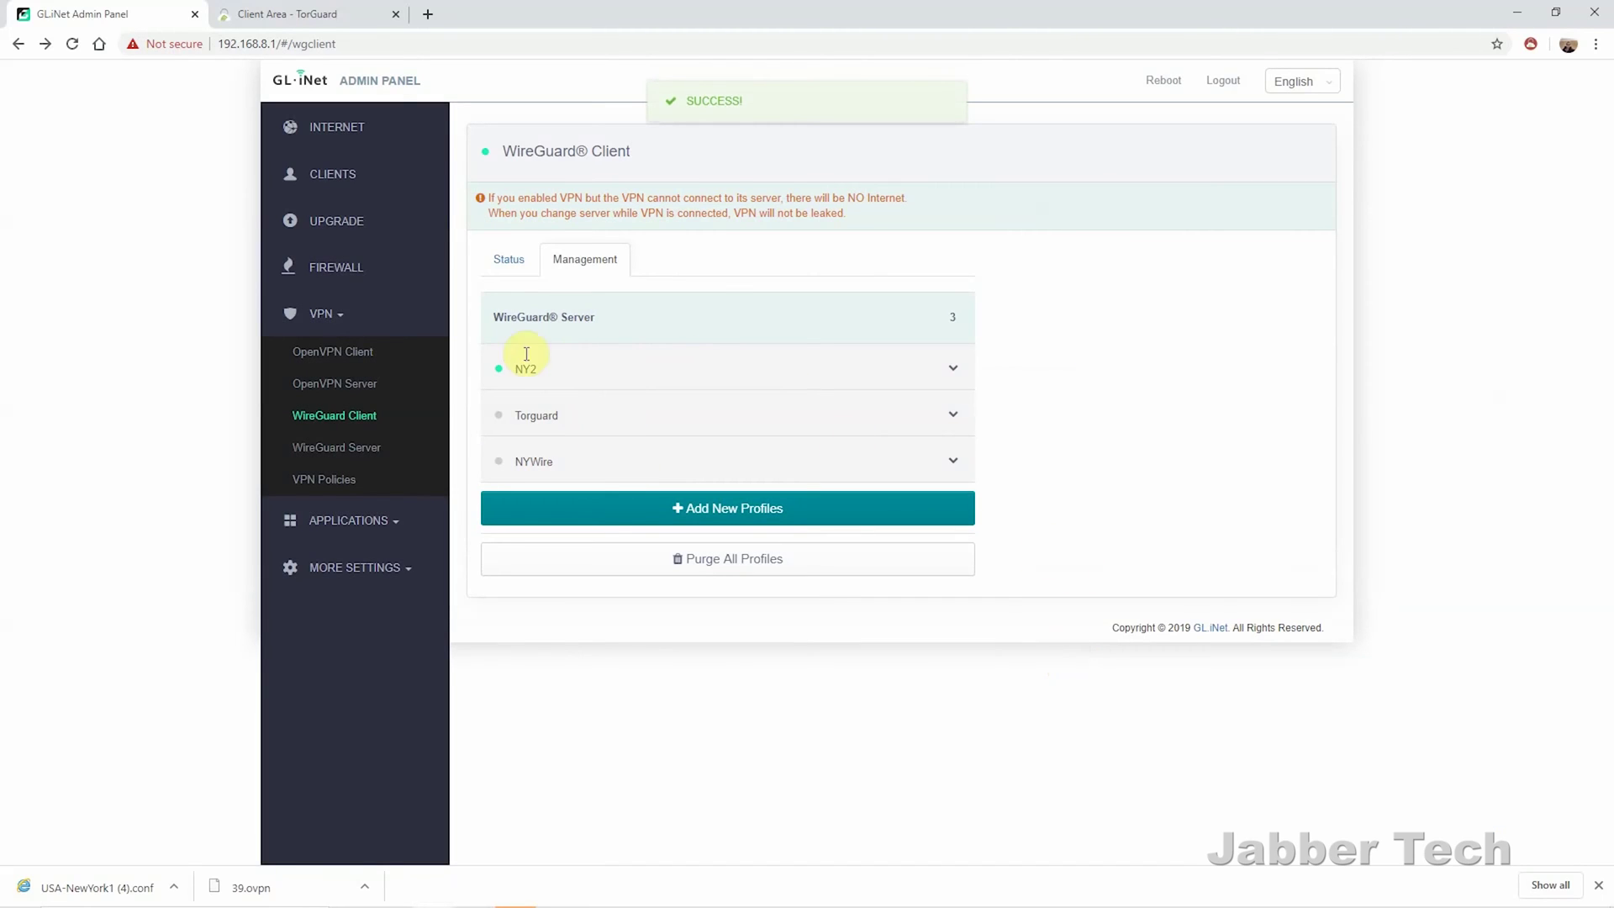
Glance at WireGuard status and server settings, then view the VPN Policies MAC Address rule
{"action": "left_click", "coordinate": [509, 259]}
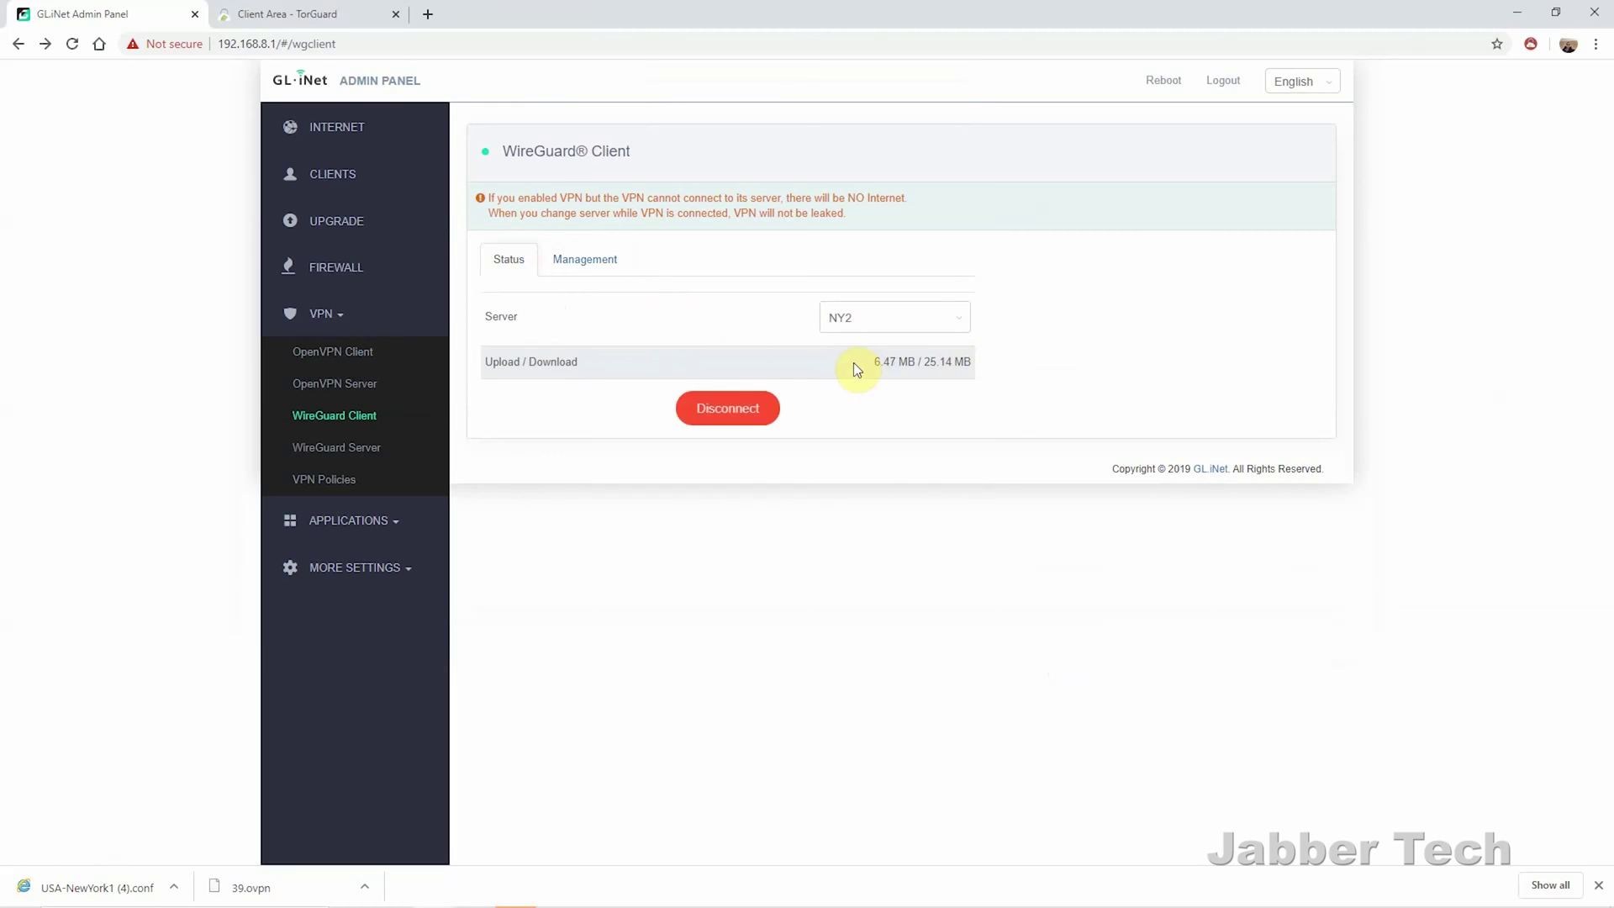
{"action": "left_click", "coordinate": [376, 454]}
{"action": "left_click", "coordinate": [360, 483]}
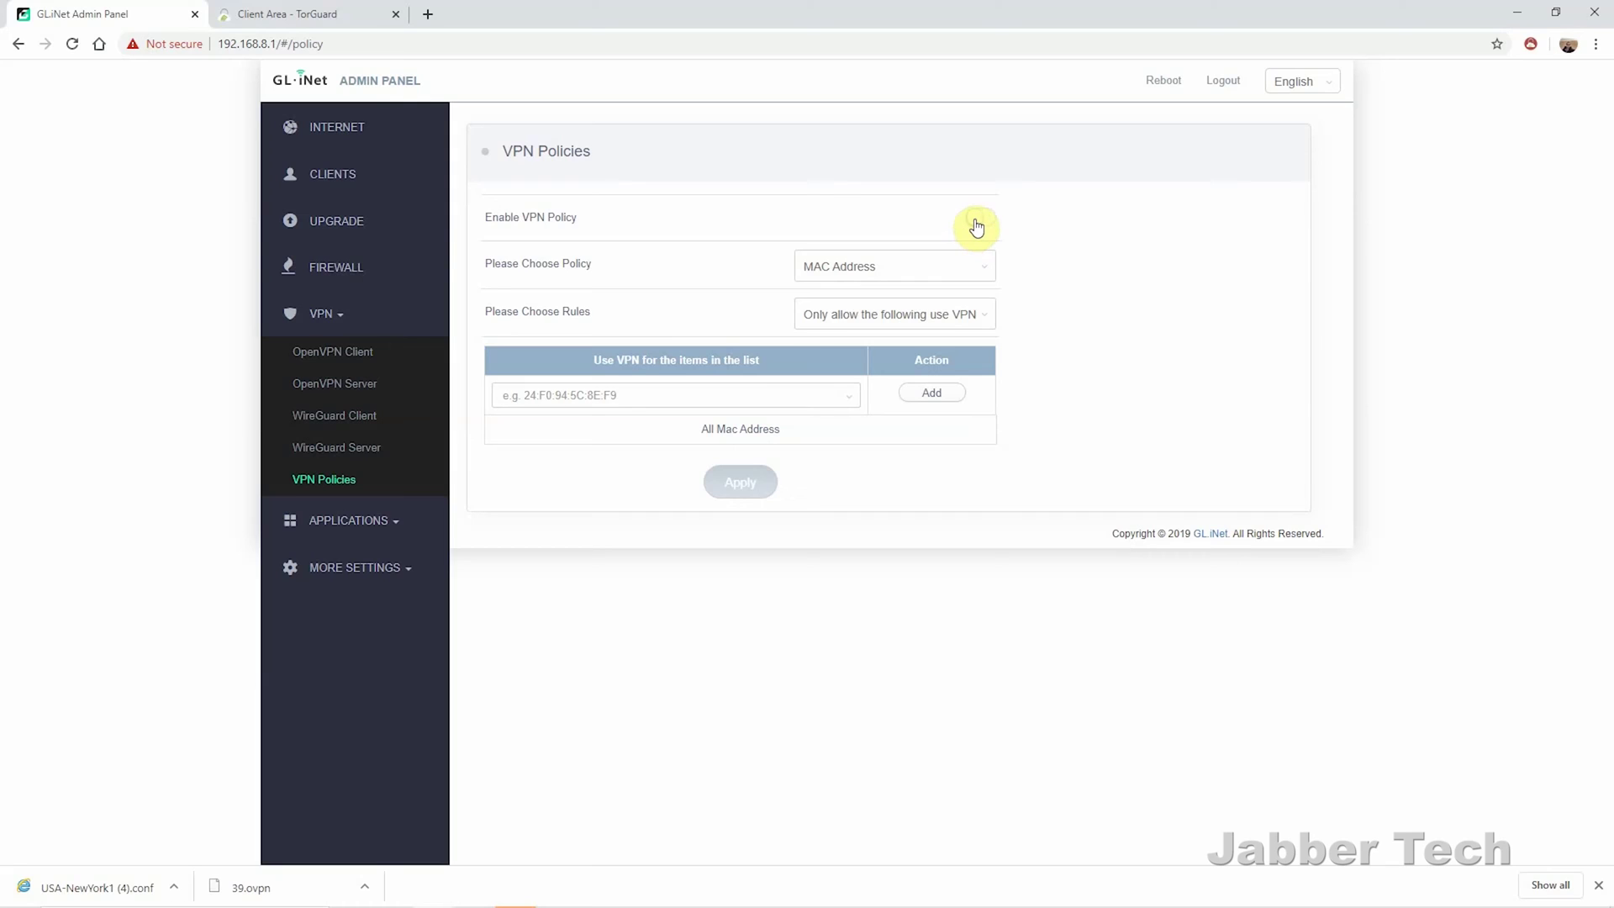
Keep the MAC Address policy with the only-allow-VPN rule for a chosen device, then go to Applications > Plug-ins
{"action": "left_click", "coordinate": [940, 266]}
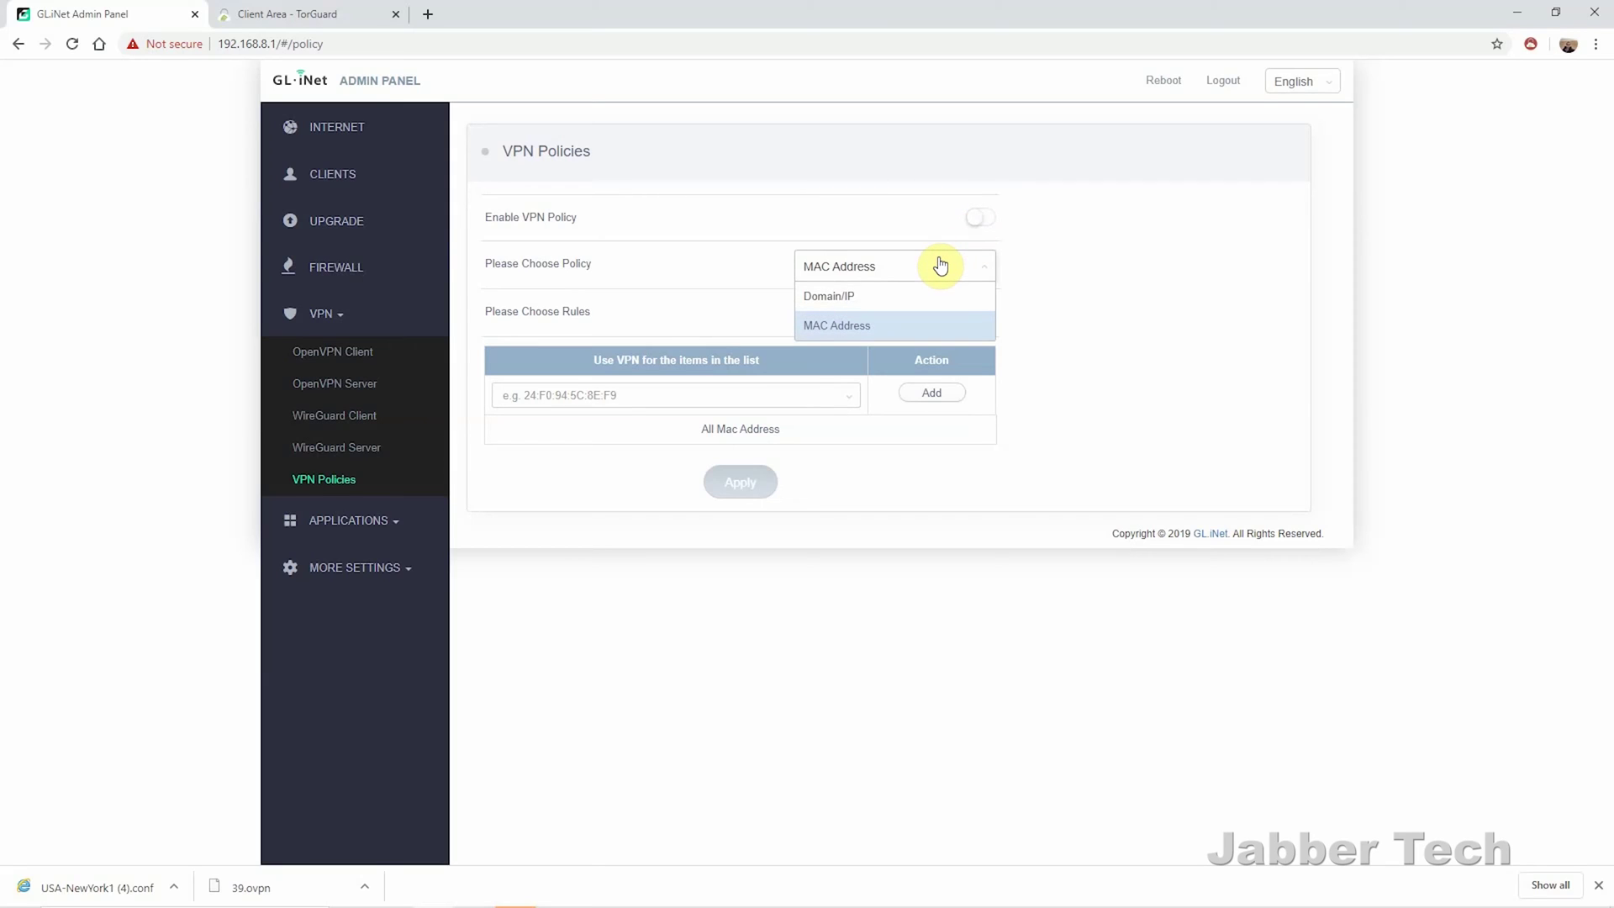
{"action": "left_click", "coordinate": [939, 267]}
{"action": "left_click", "coordinate": [946, 315]}
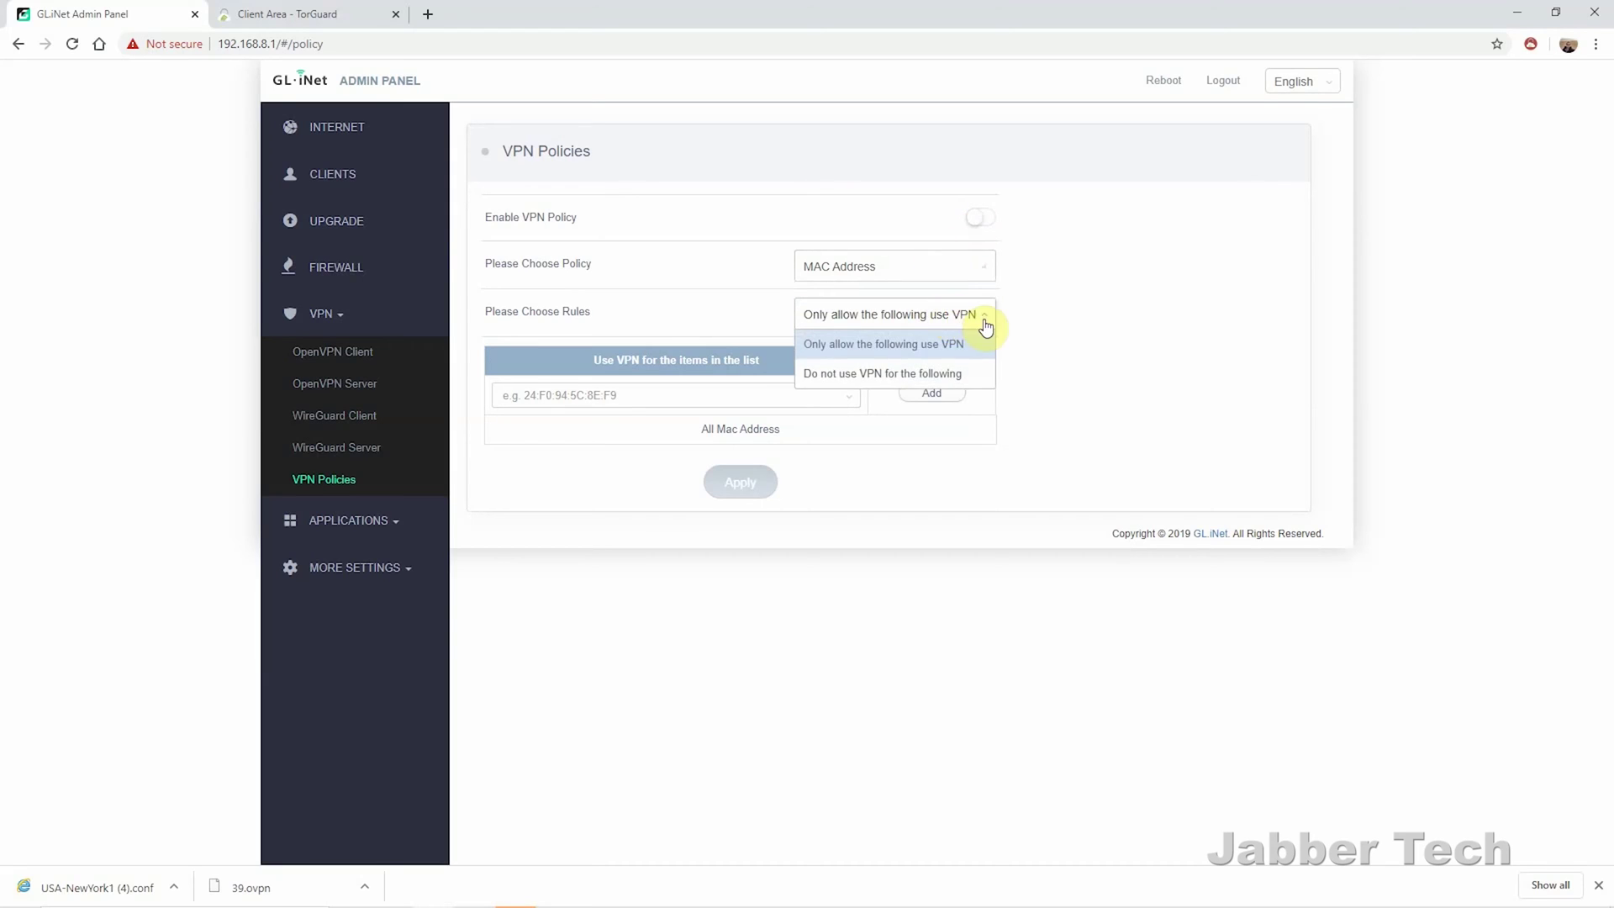
{"action": "left_click", "coordinate": [981, 332]}
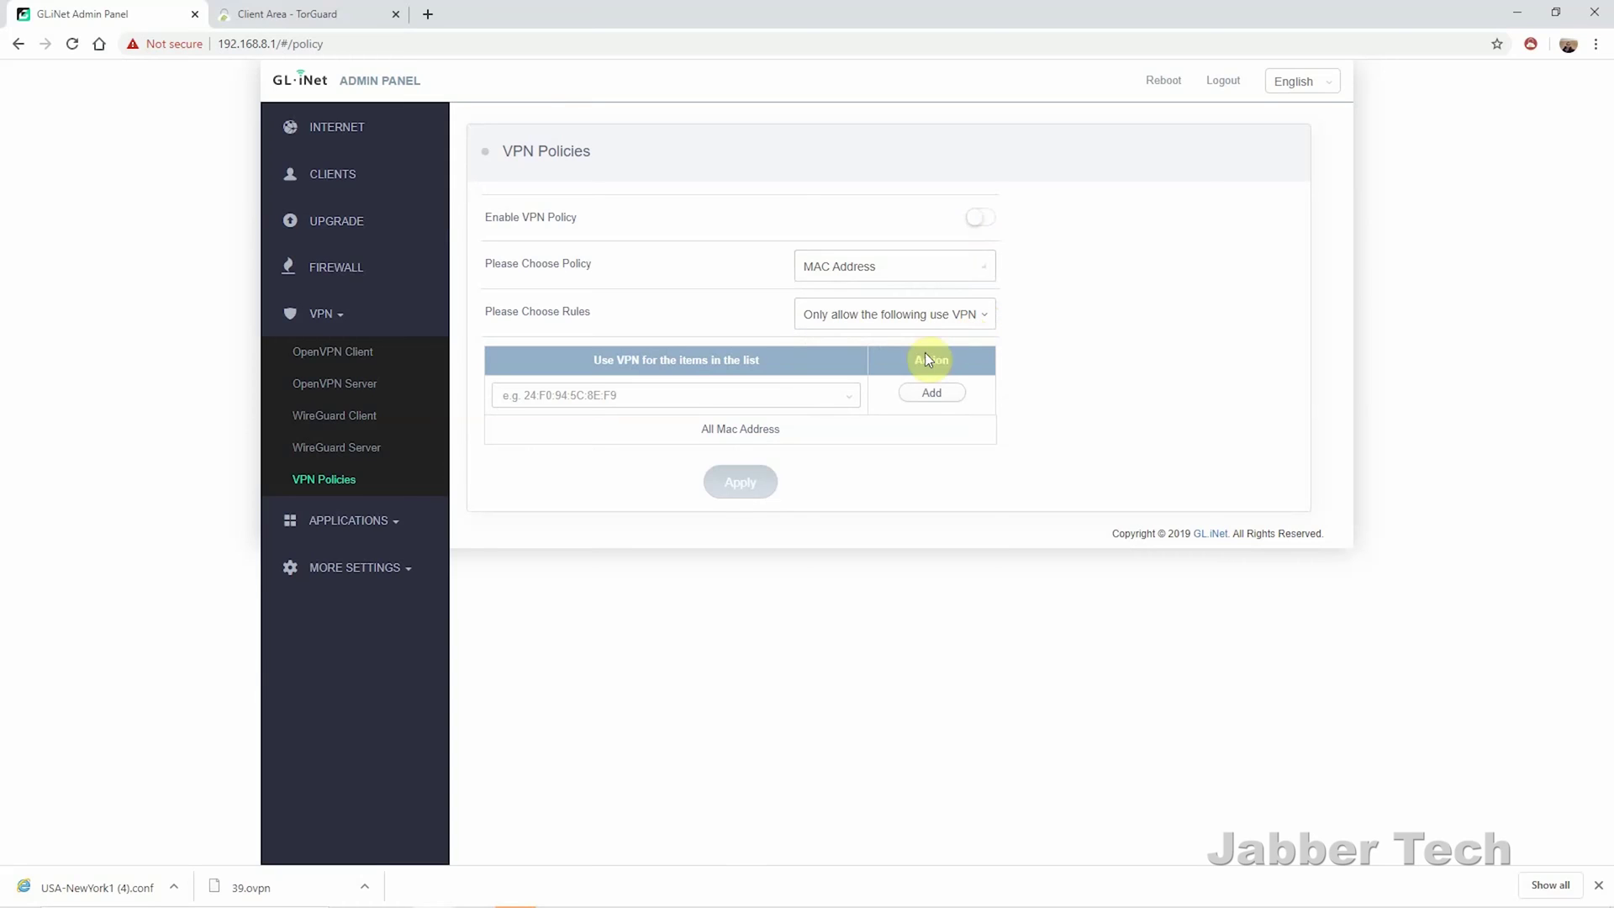
{"action": "left_click", "coordinate": [852, 402]}
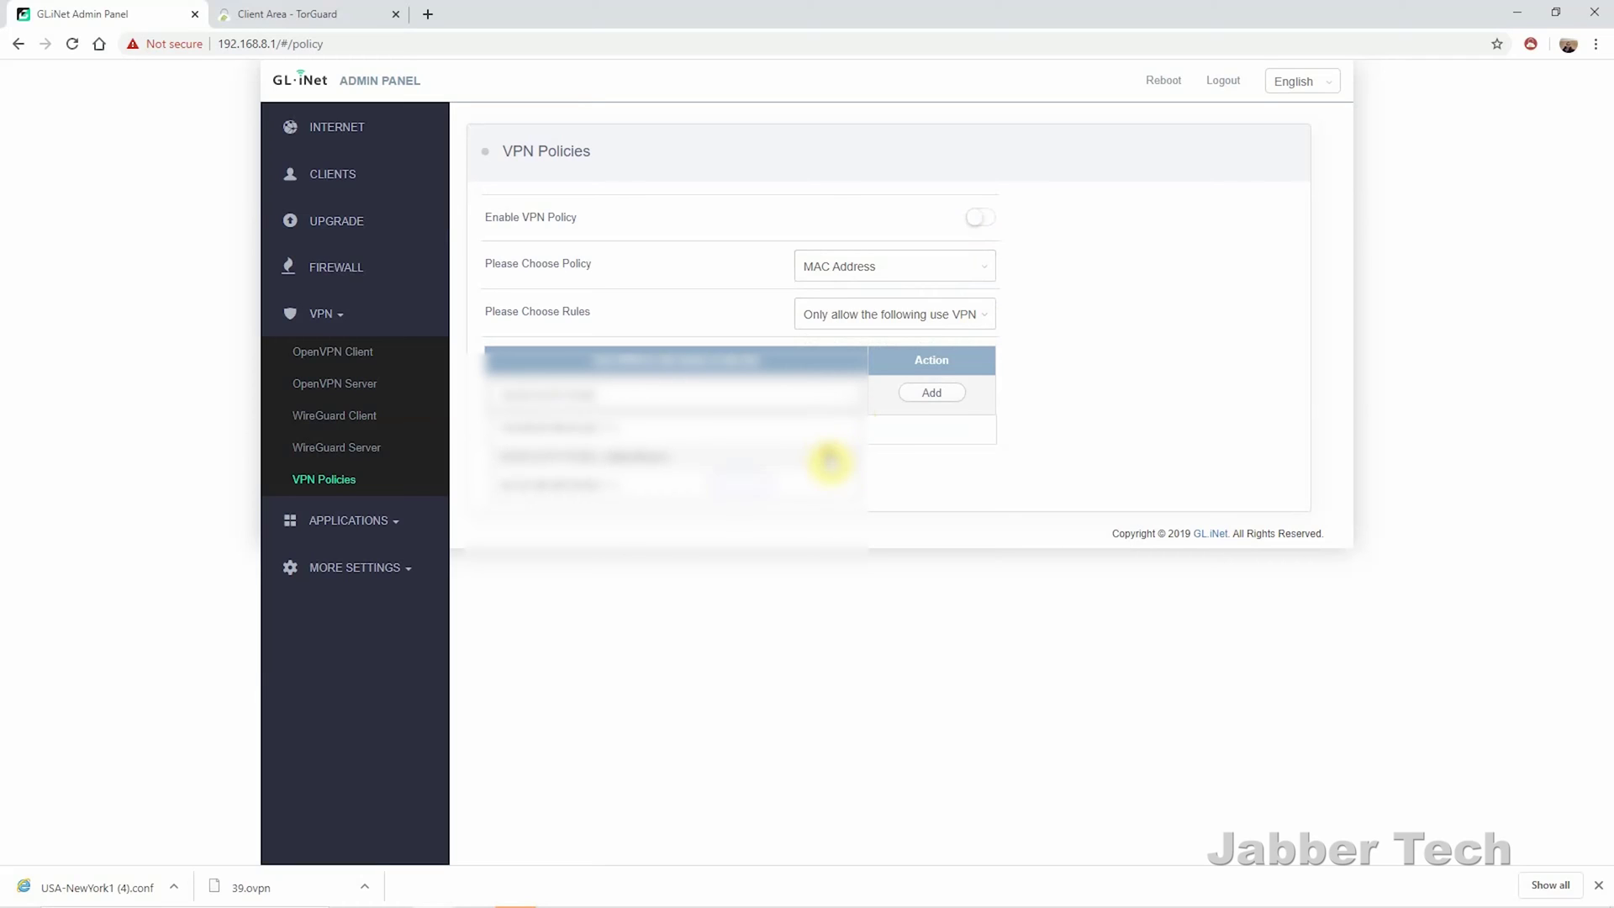
{"action": "left_click", "coordinate": [829, 460]}
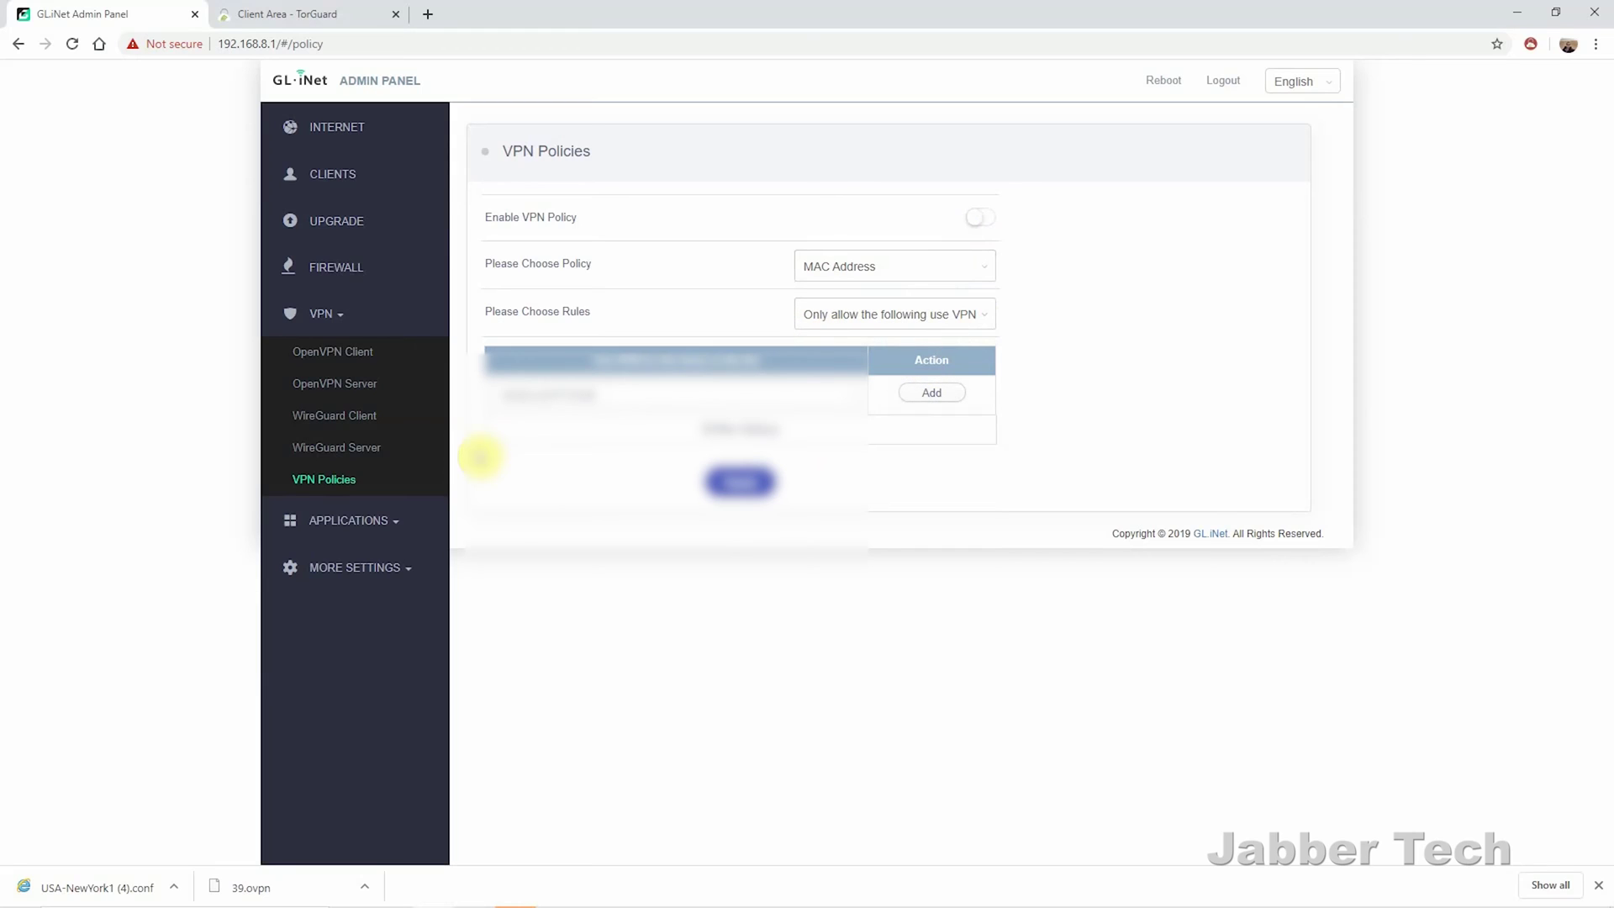
{"action": "left_click", "coordinate": [398, 528]}
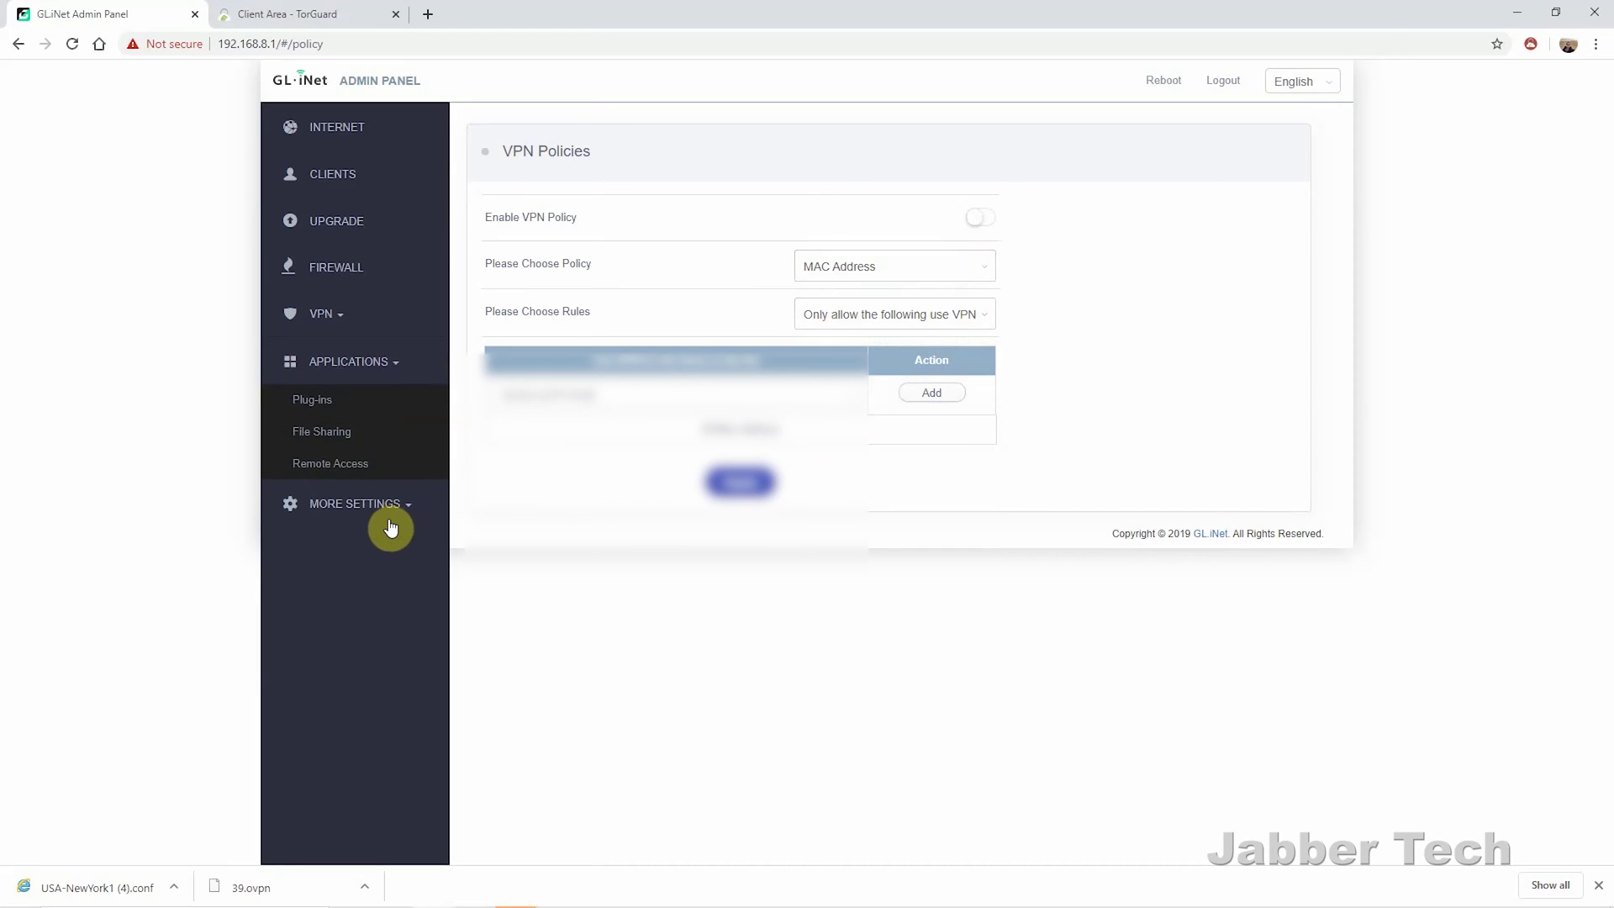
{"action": "left_click", "coordinate": [319, 403]}
Turn on Share via WAN and Writable for file sharing, accept the USB caution, and apply
{"action": "left_click", "coordinate": [319, 431]}
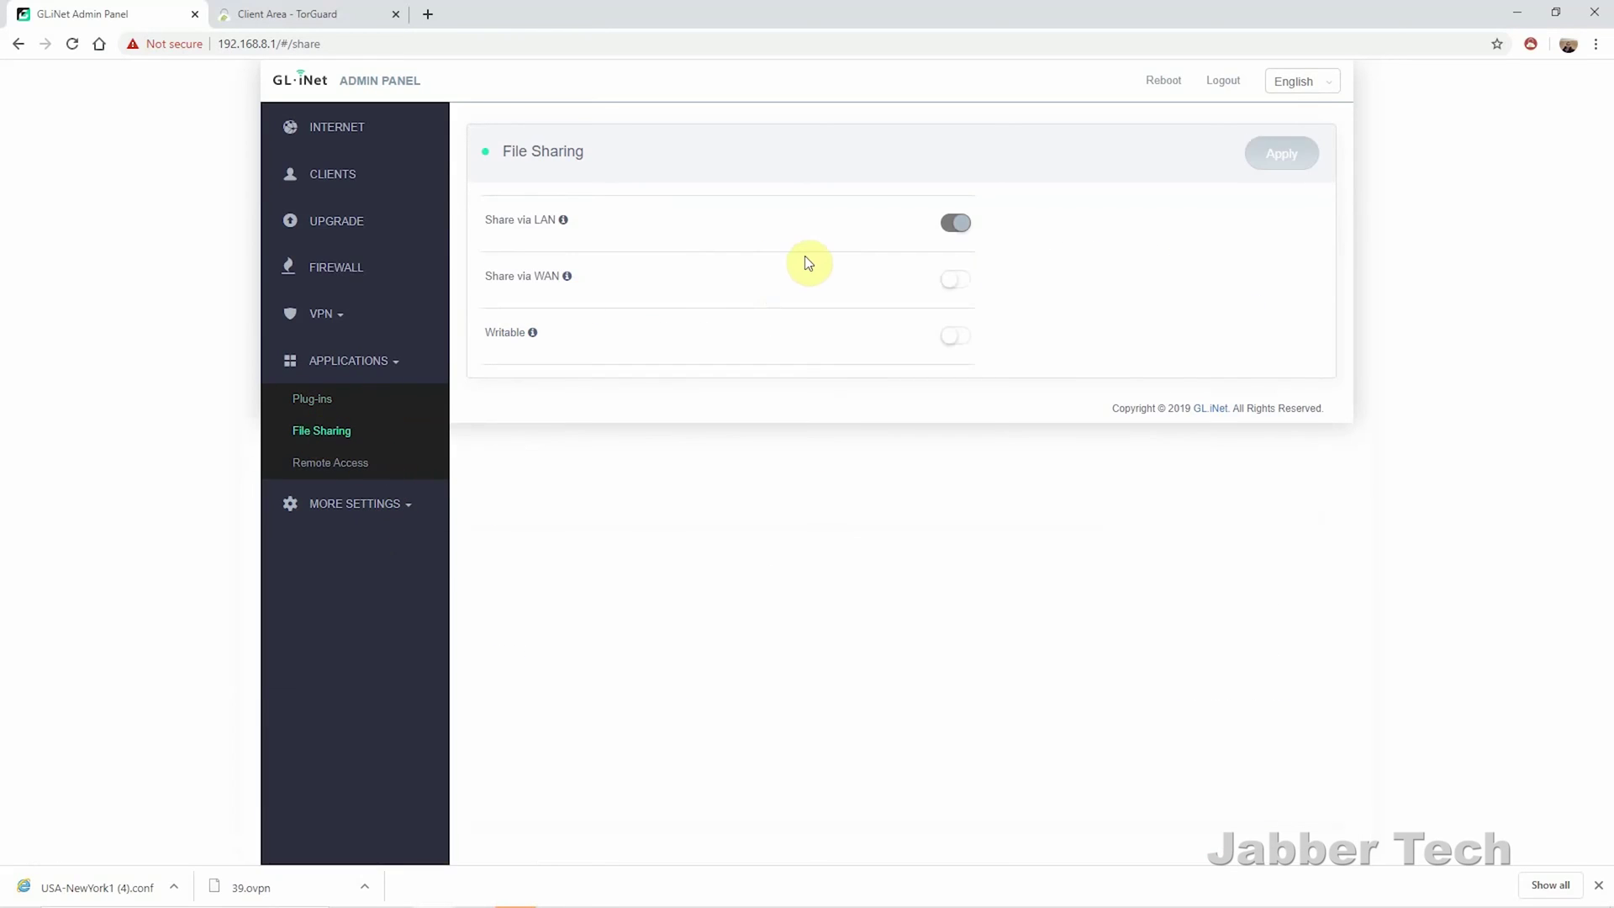
{"action": "left_click", "coordinate": [959, 283]}
{"action": "left_click", "coordinate": [953, 336]}
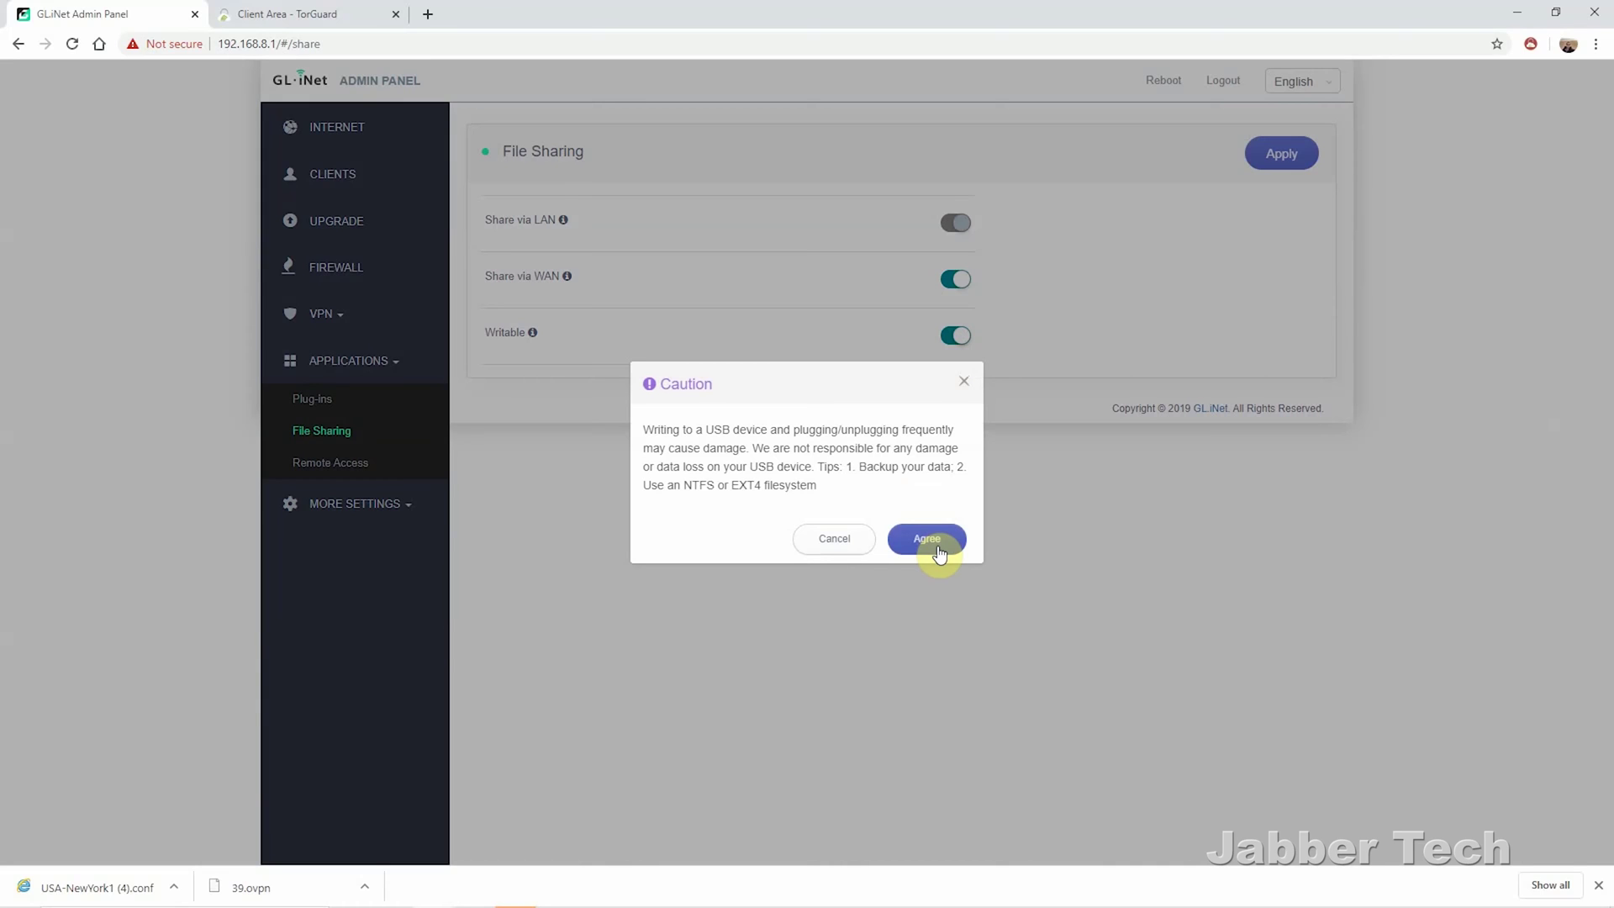
{"action": "left_click", "coordinate": [938, 548]}
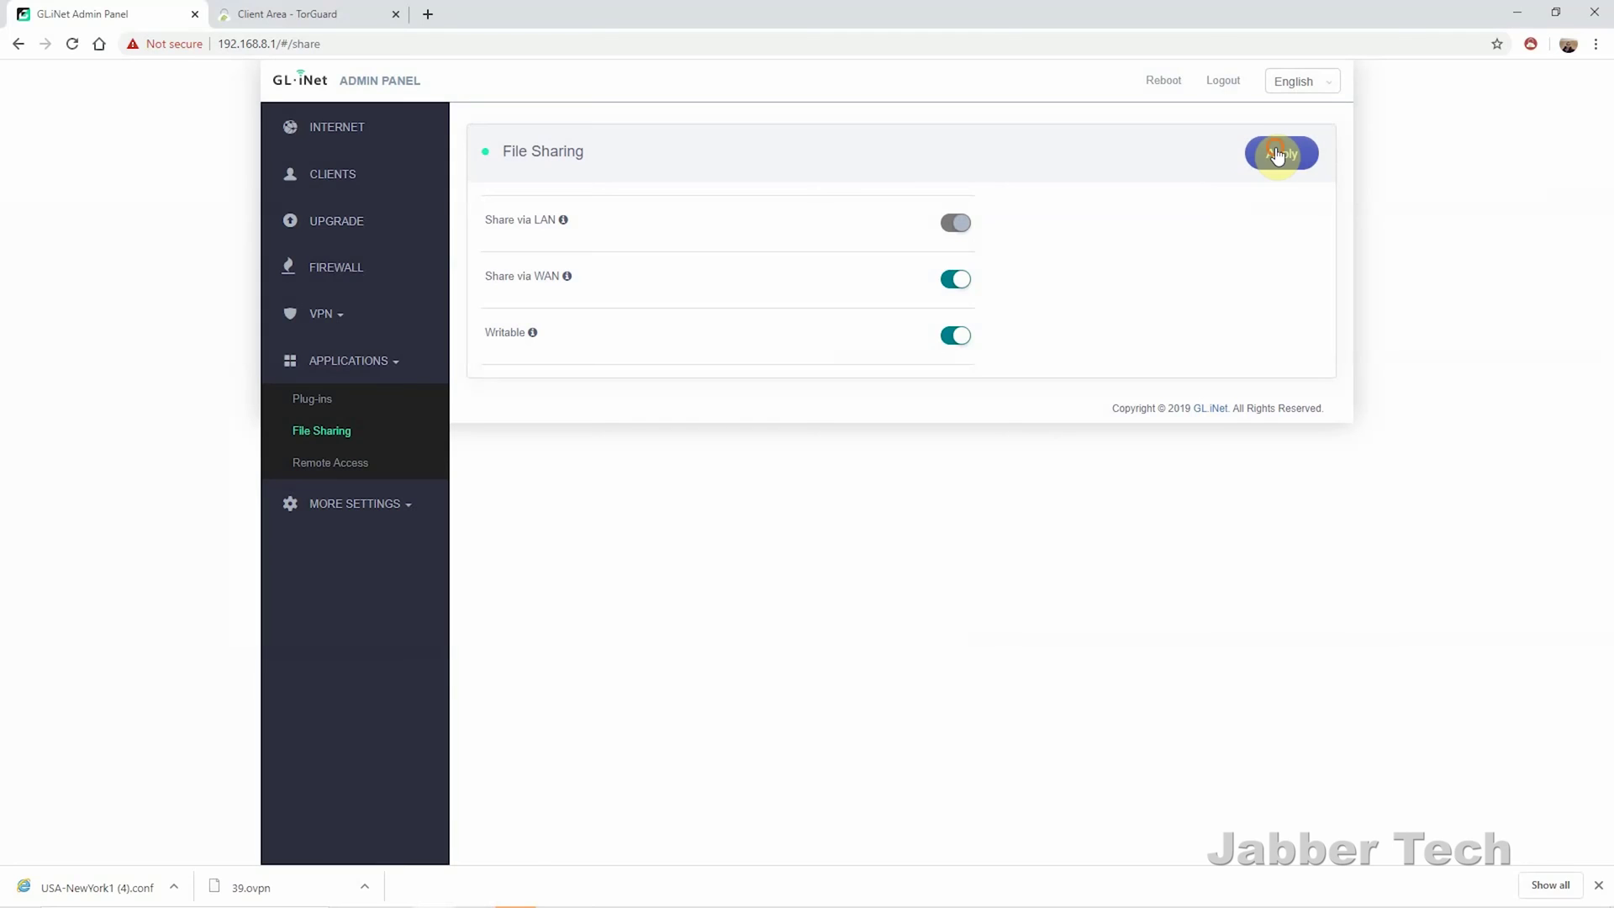
{"action": "left_click", "coordinate": [322, 465]}
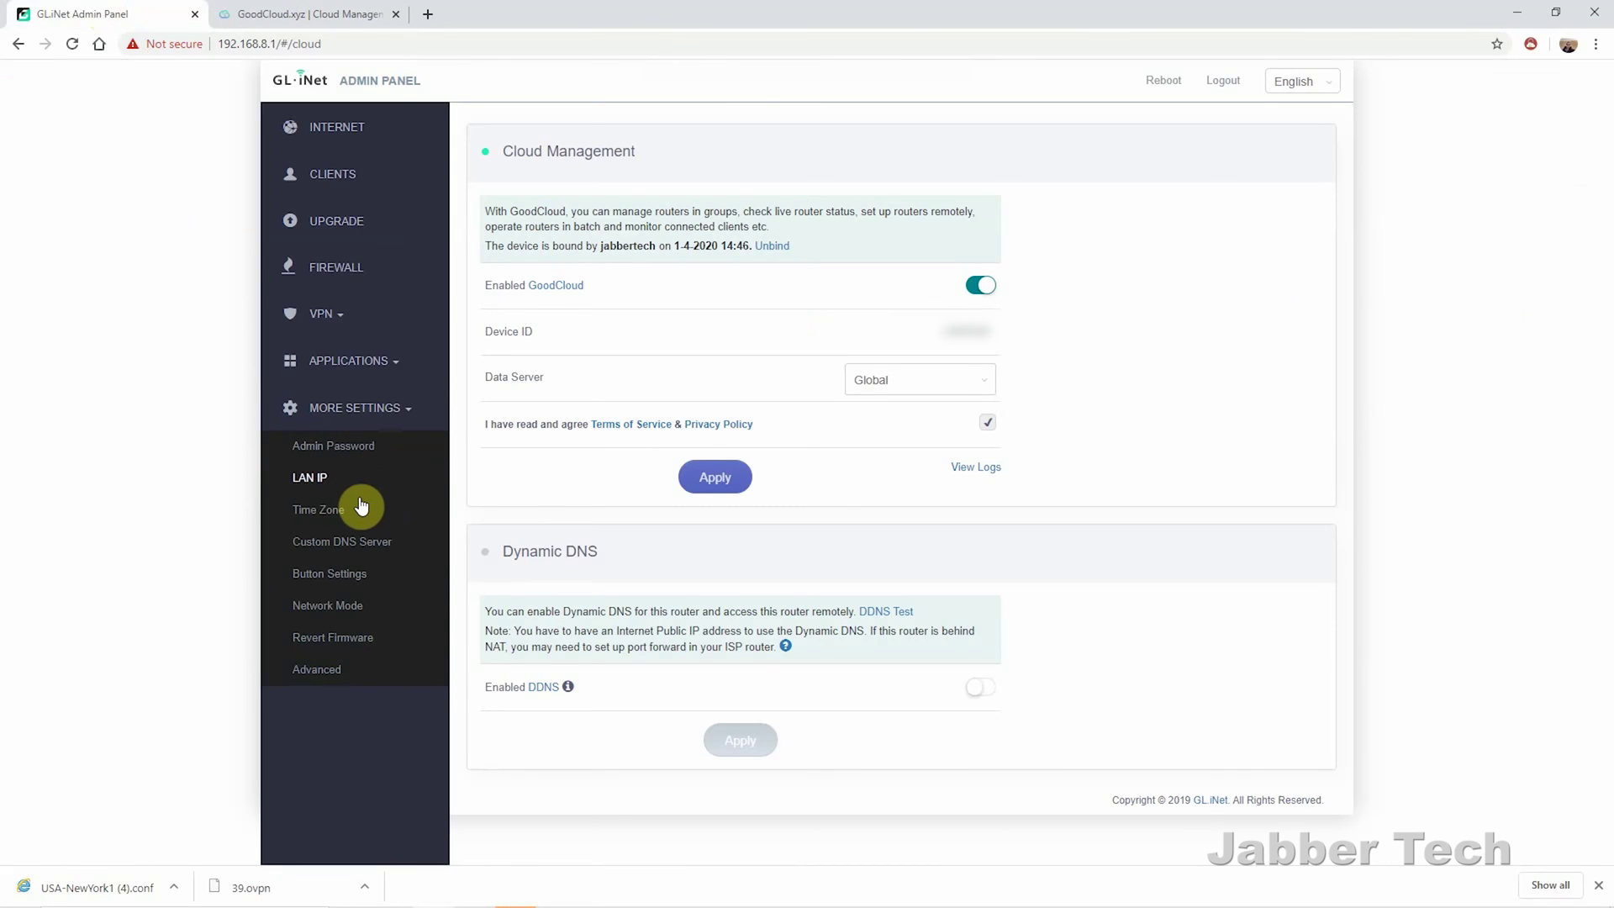
Review the Custom DNS Server page with manual servers 176.103.130.130 and 176.103.130.131
{"action": "left_click", "coordinate": [383, 546]}
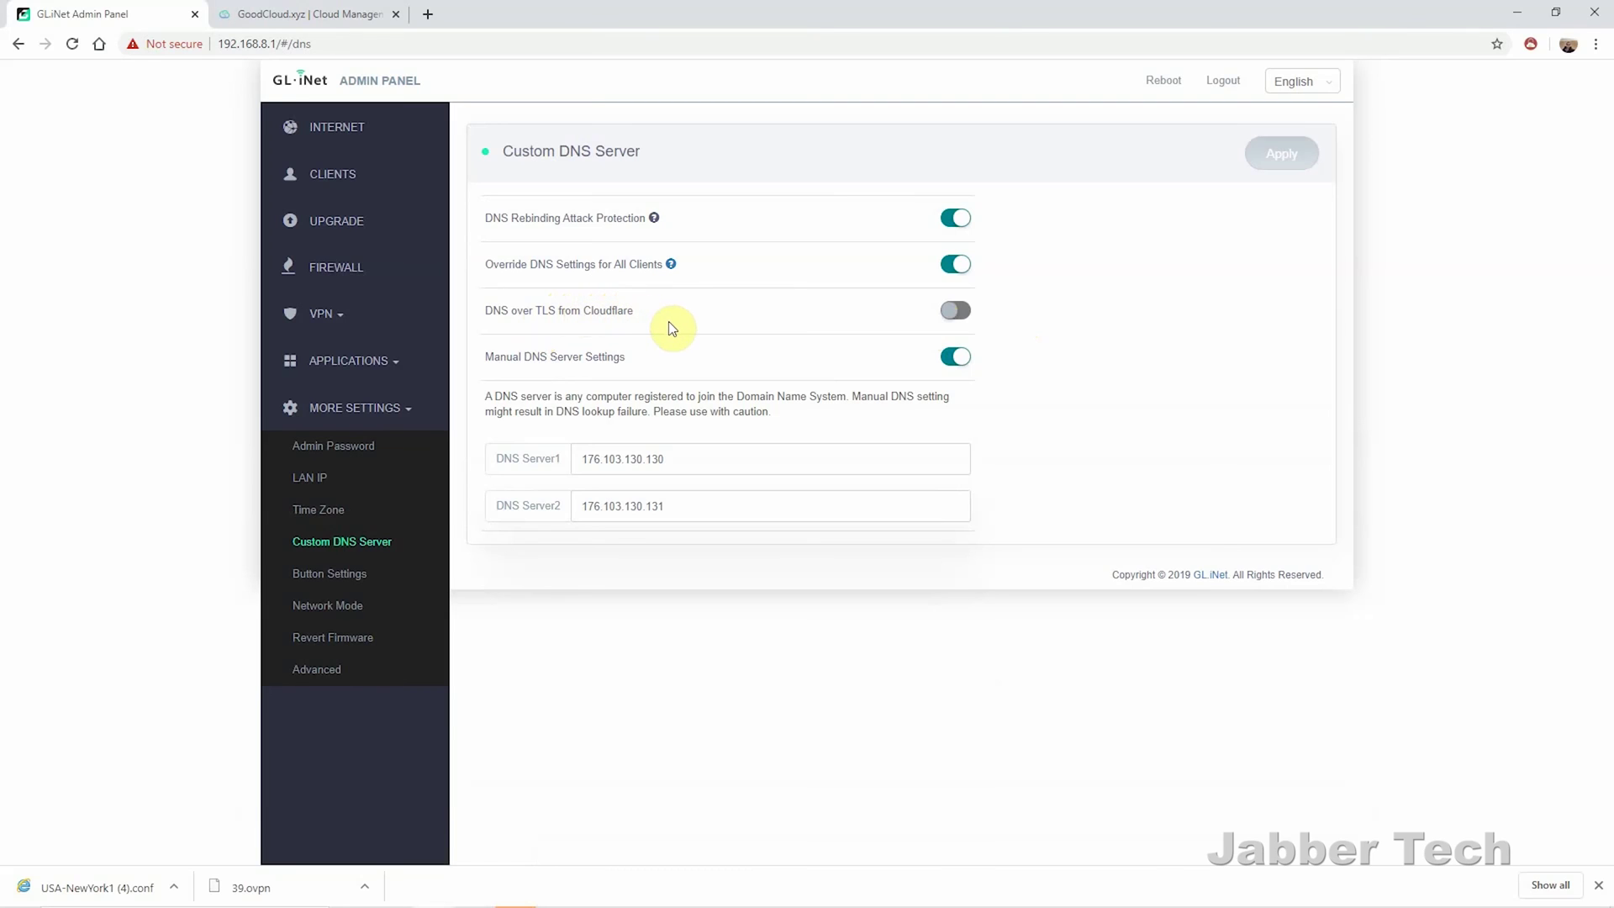
Keep the hardware switch set to WireGuard Client Toggle and view the Network Mode page showing Router
{"action": "left_click", "coordinate": [328, 575]}
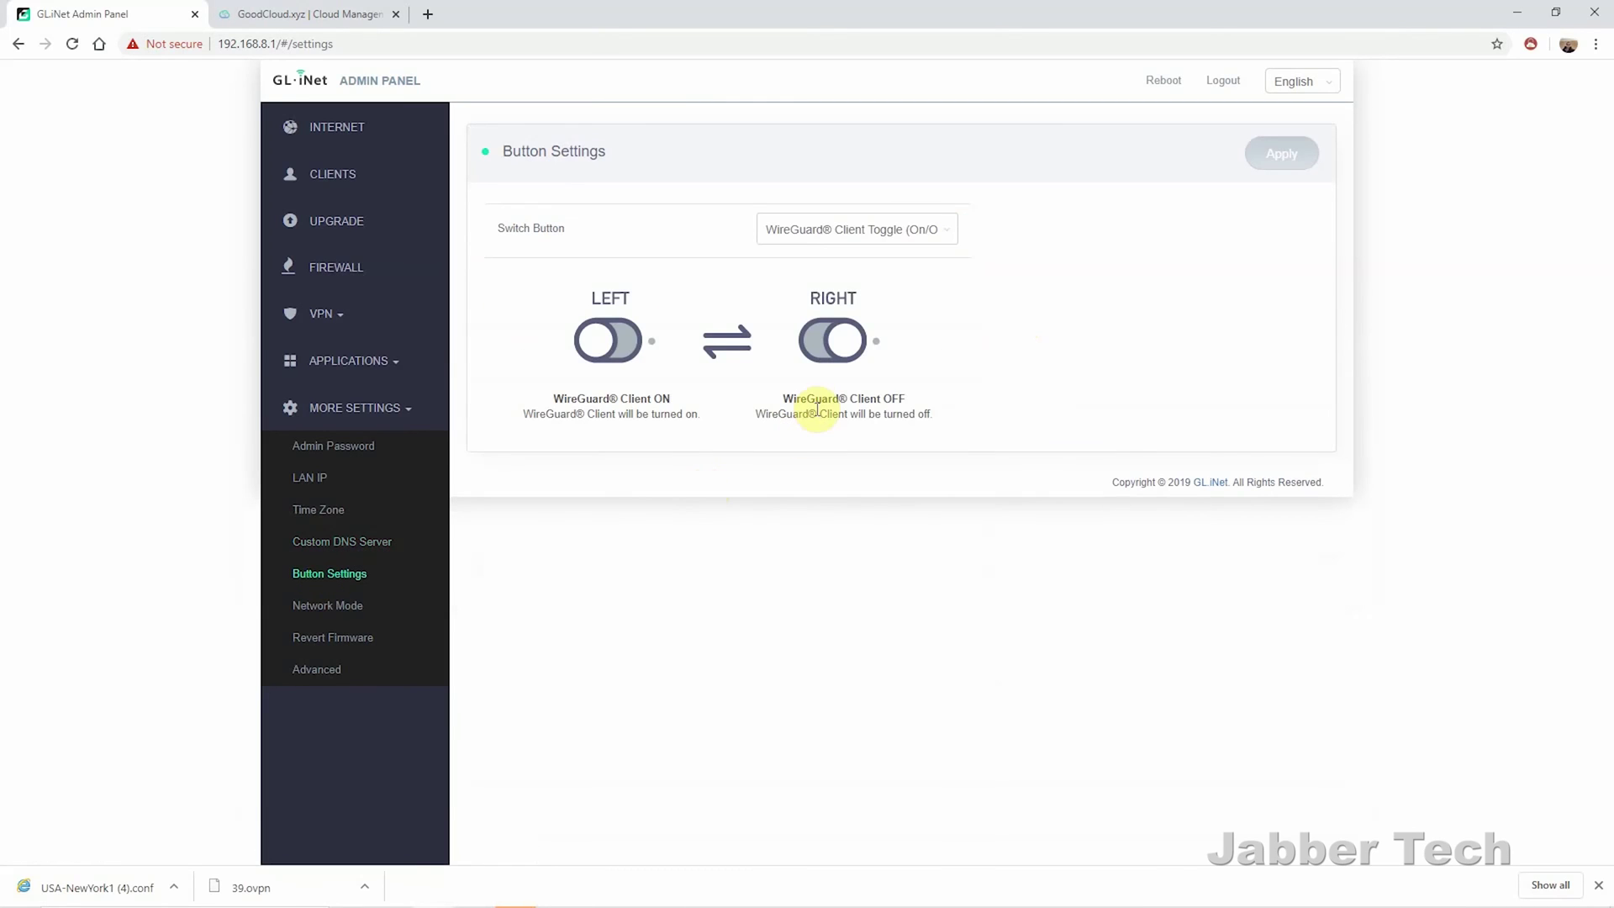
{"action": "left_click", "coordinate": [926, 233]}
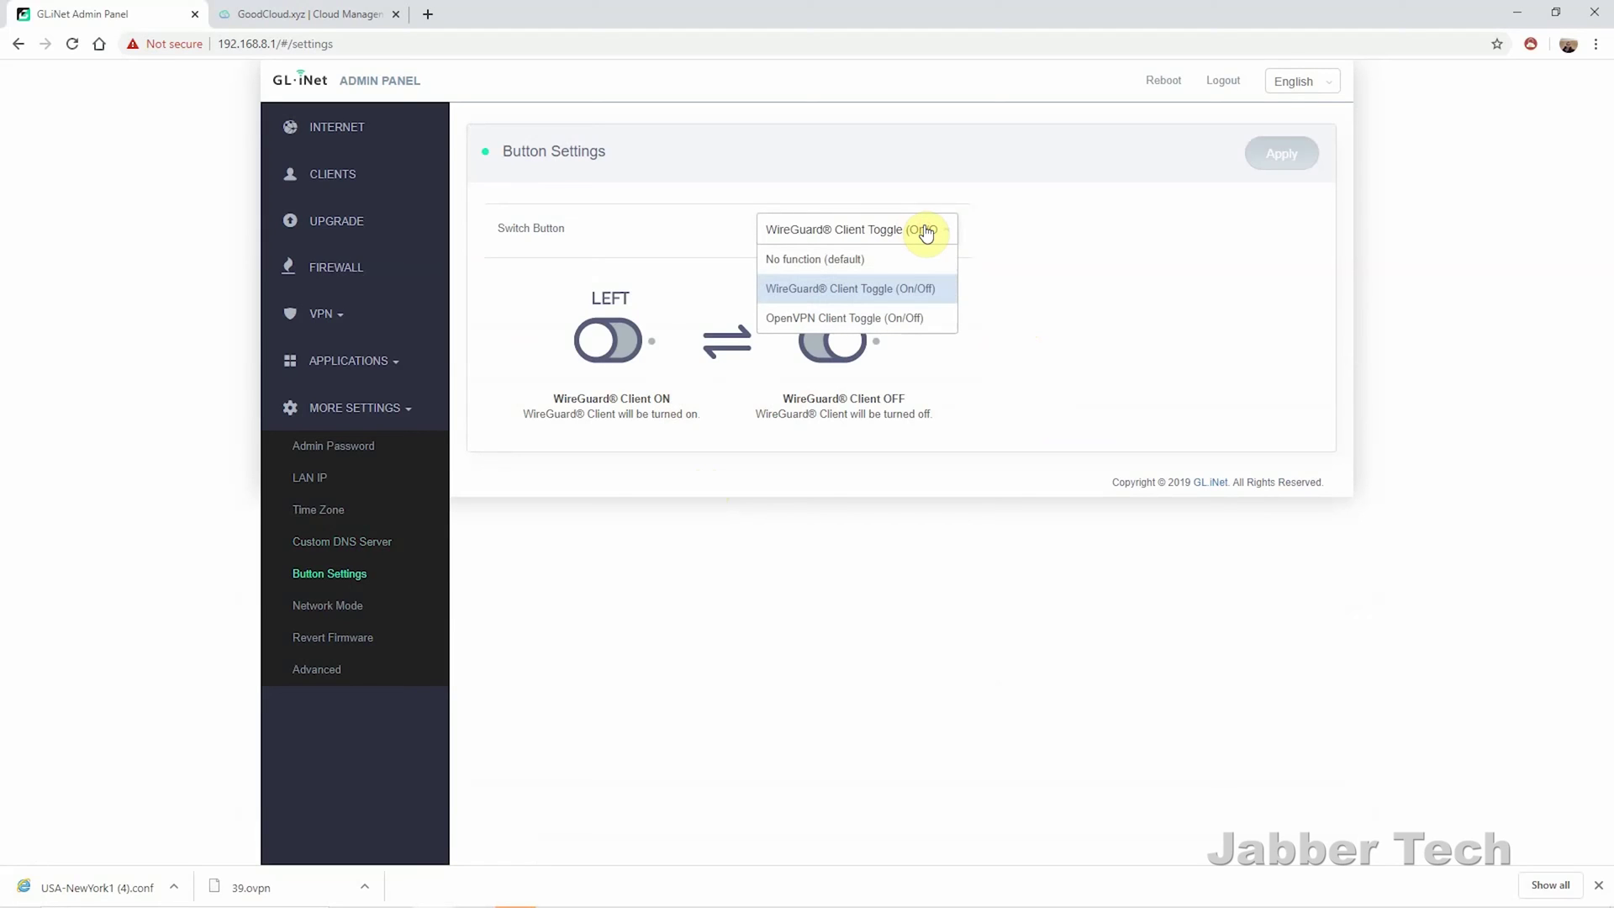
{"action": "left_click", "coordinate": [925, 234]}
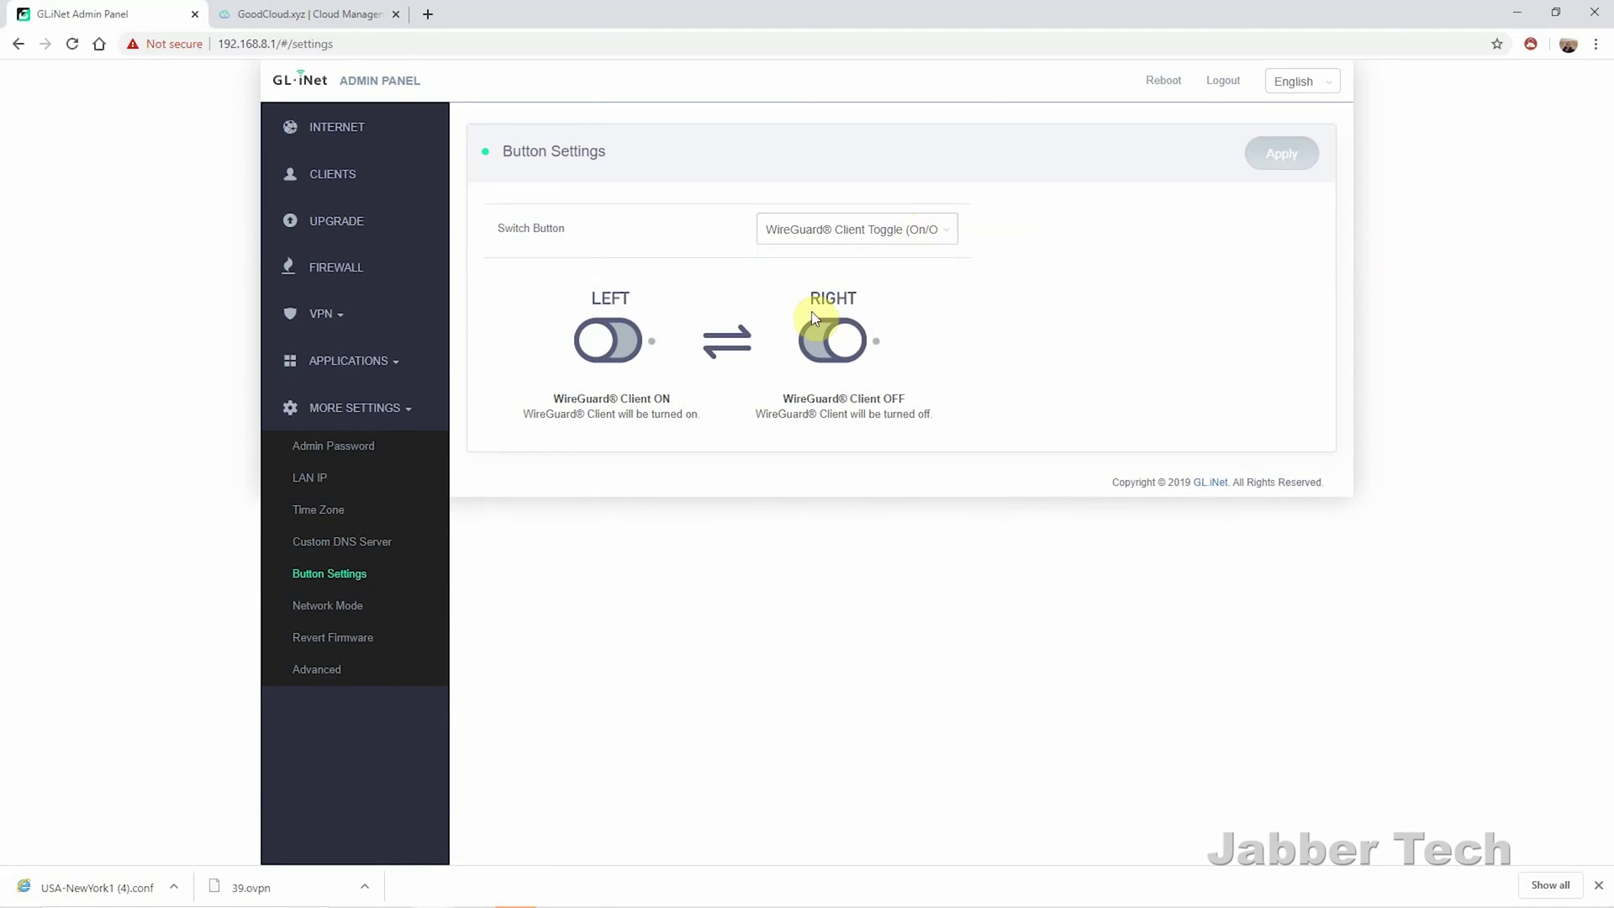
{"action": "left_click", "coordinate": [348, 612]}
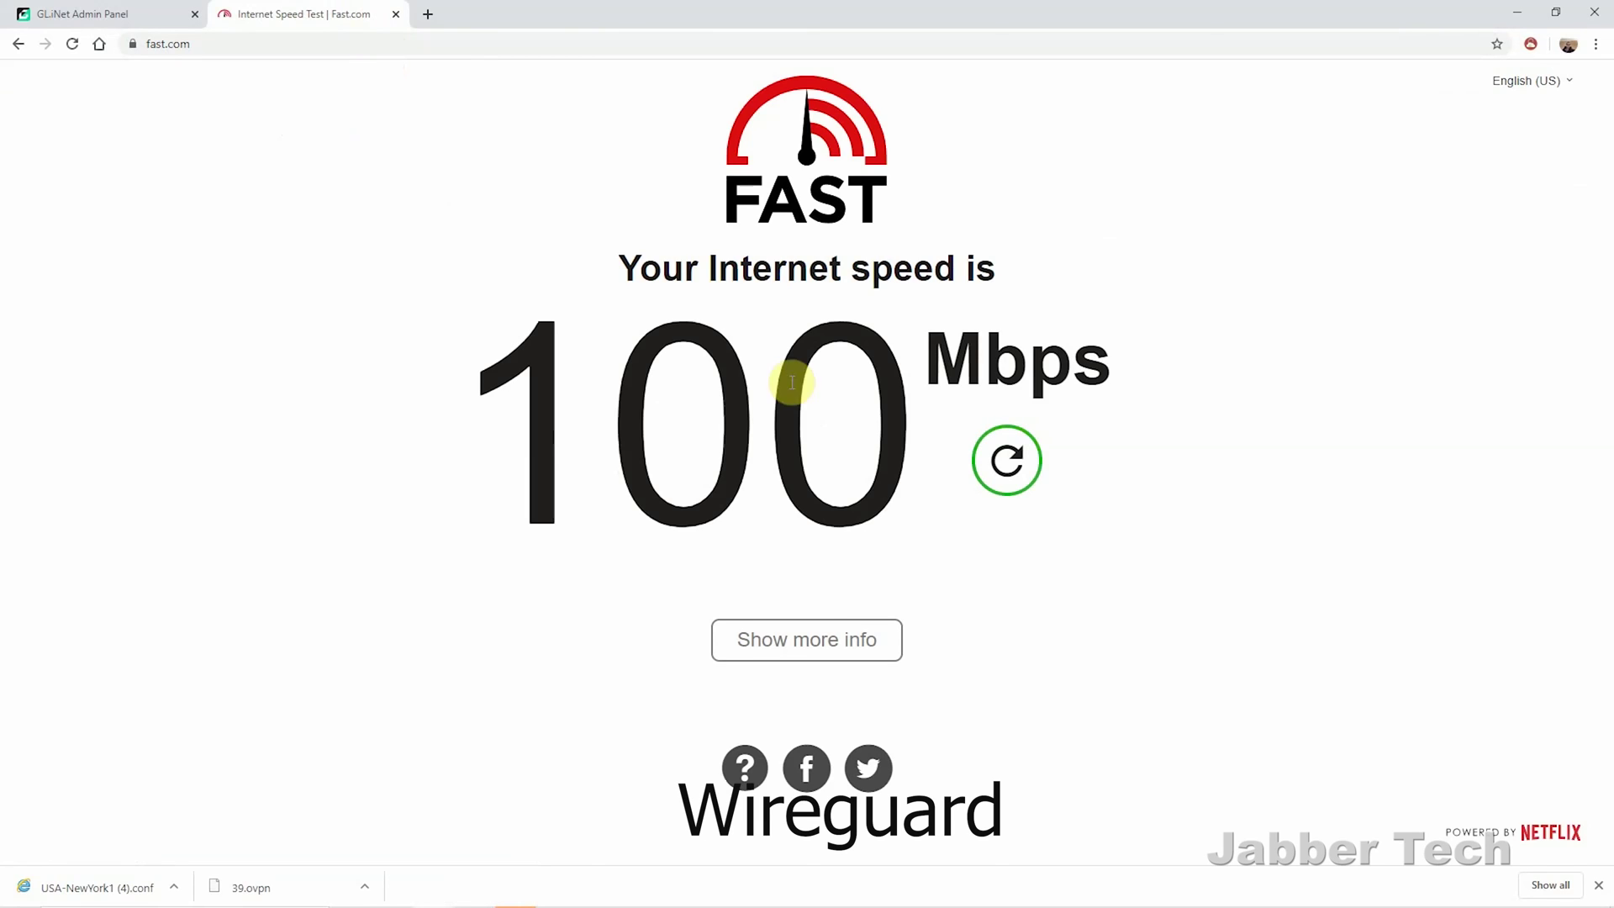
Rerun the Fast.com speed test and let it finish at 57 Mbps
{"action": "left_click", "coordinate": [1008, 462]}
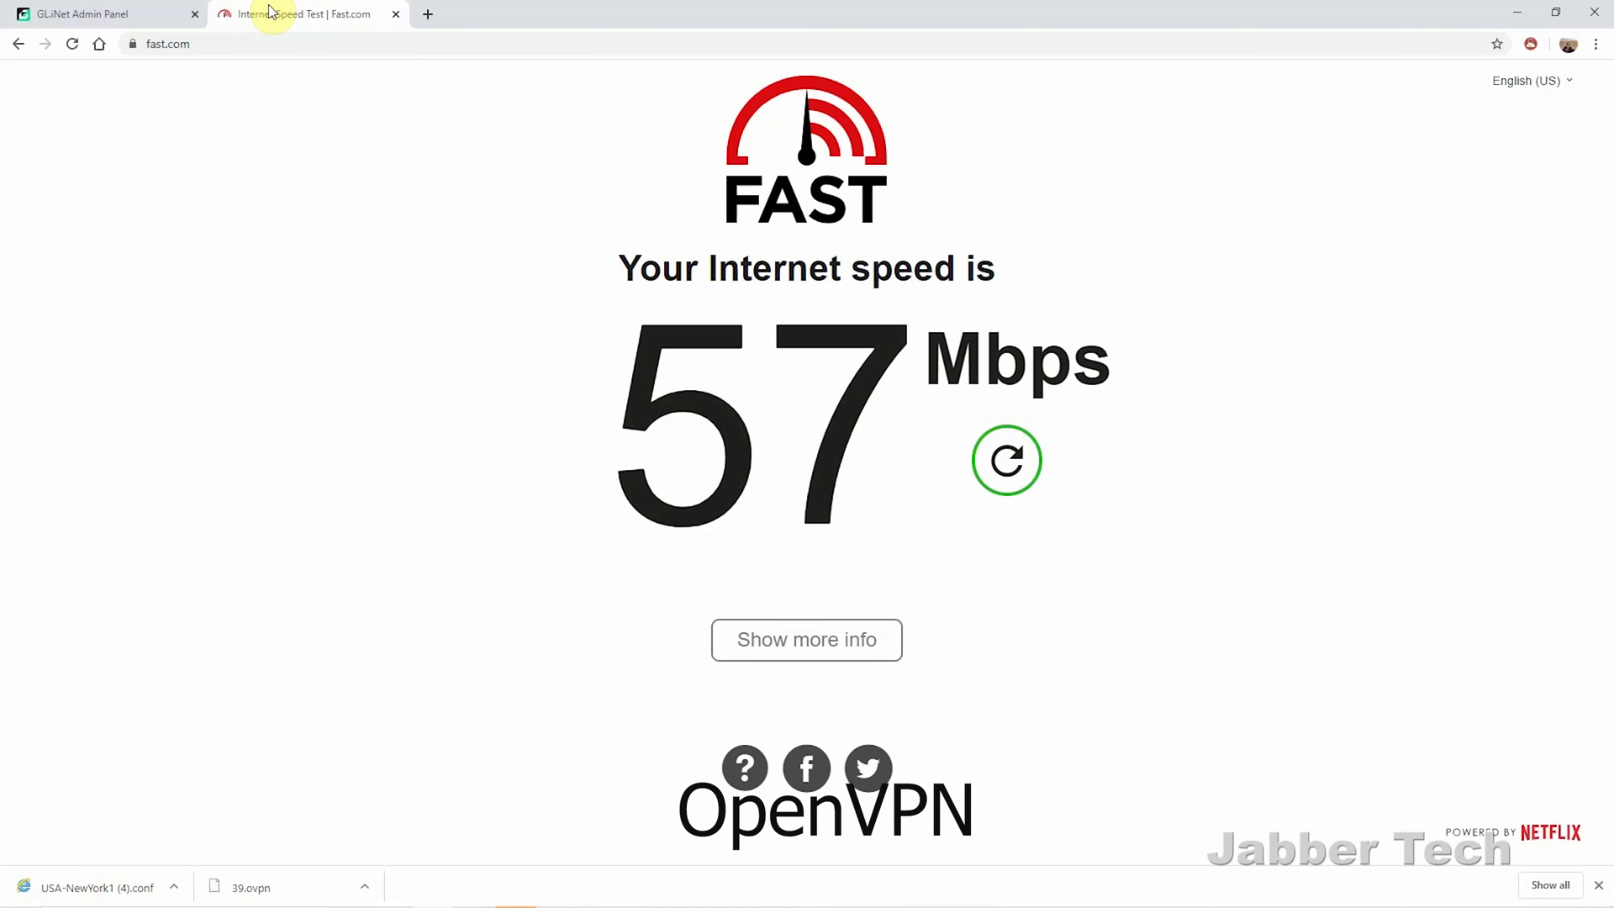
Reload Fast.com with F5 for a fresh speed test reaching 190 Mbps
{"action": "key", "text": "F5"}
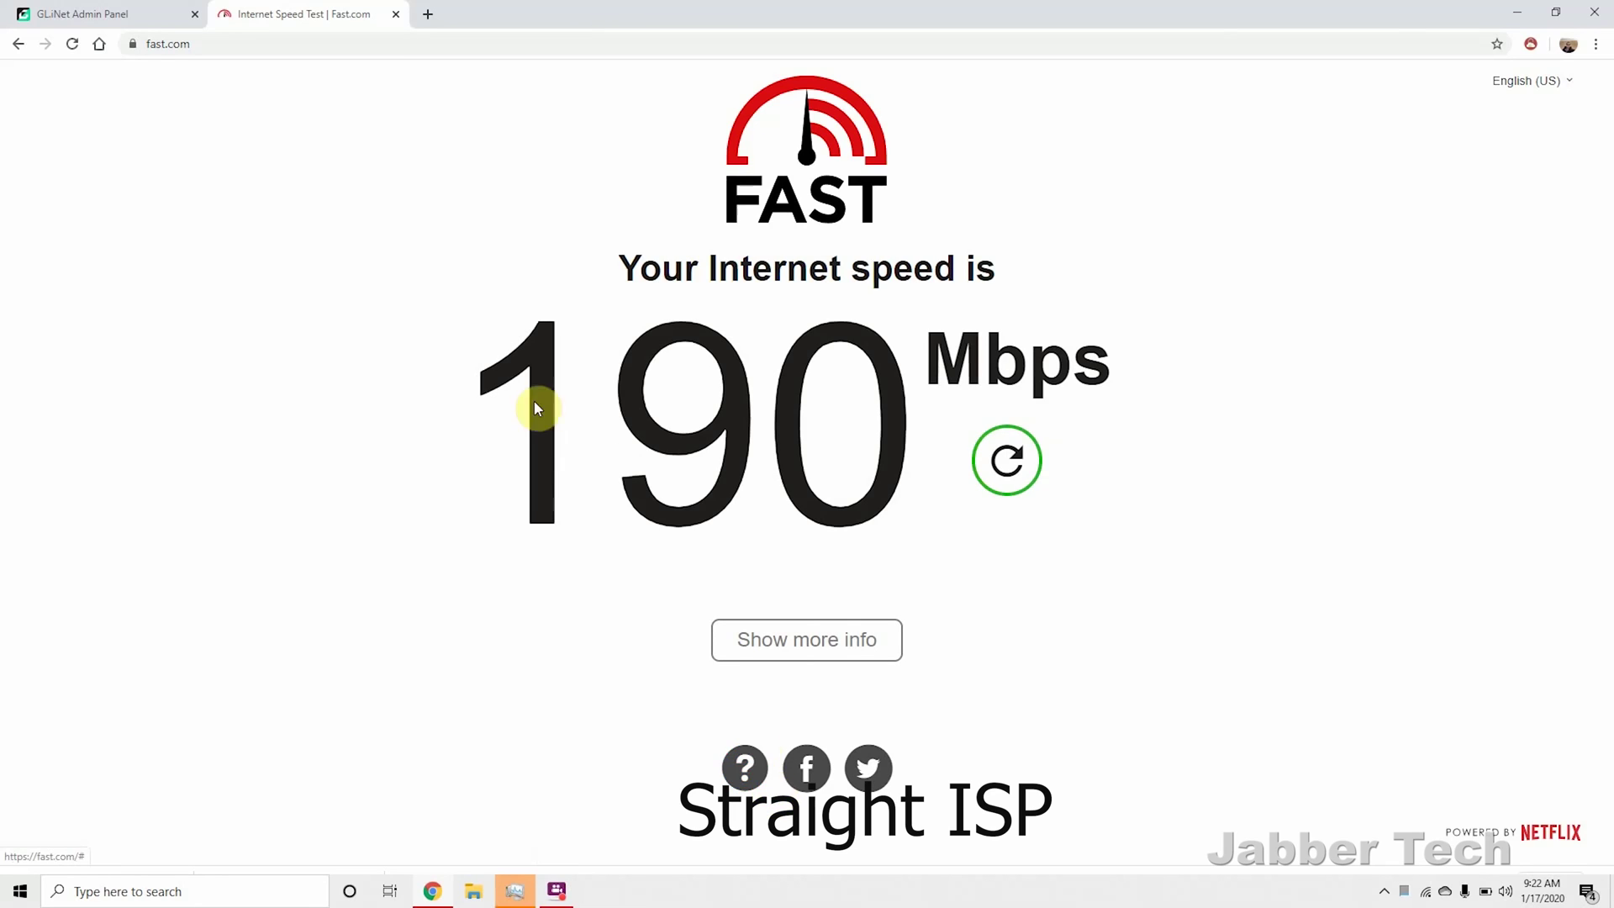
Reload Fast.com with F5 to start another speed test on the straight ISP connection
{"action": "key", "text": "F5"}
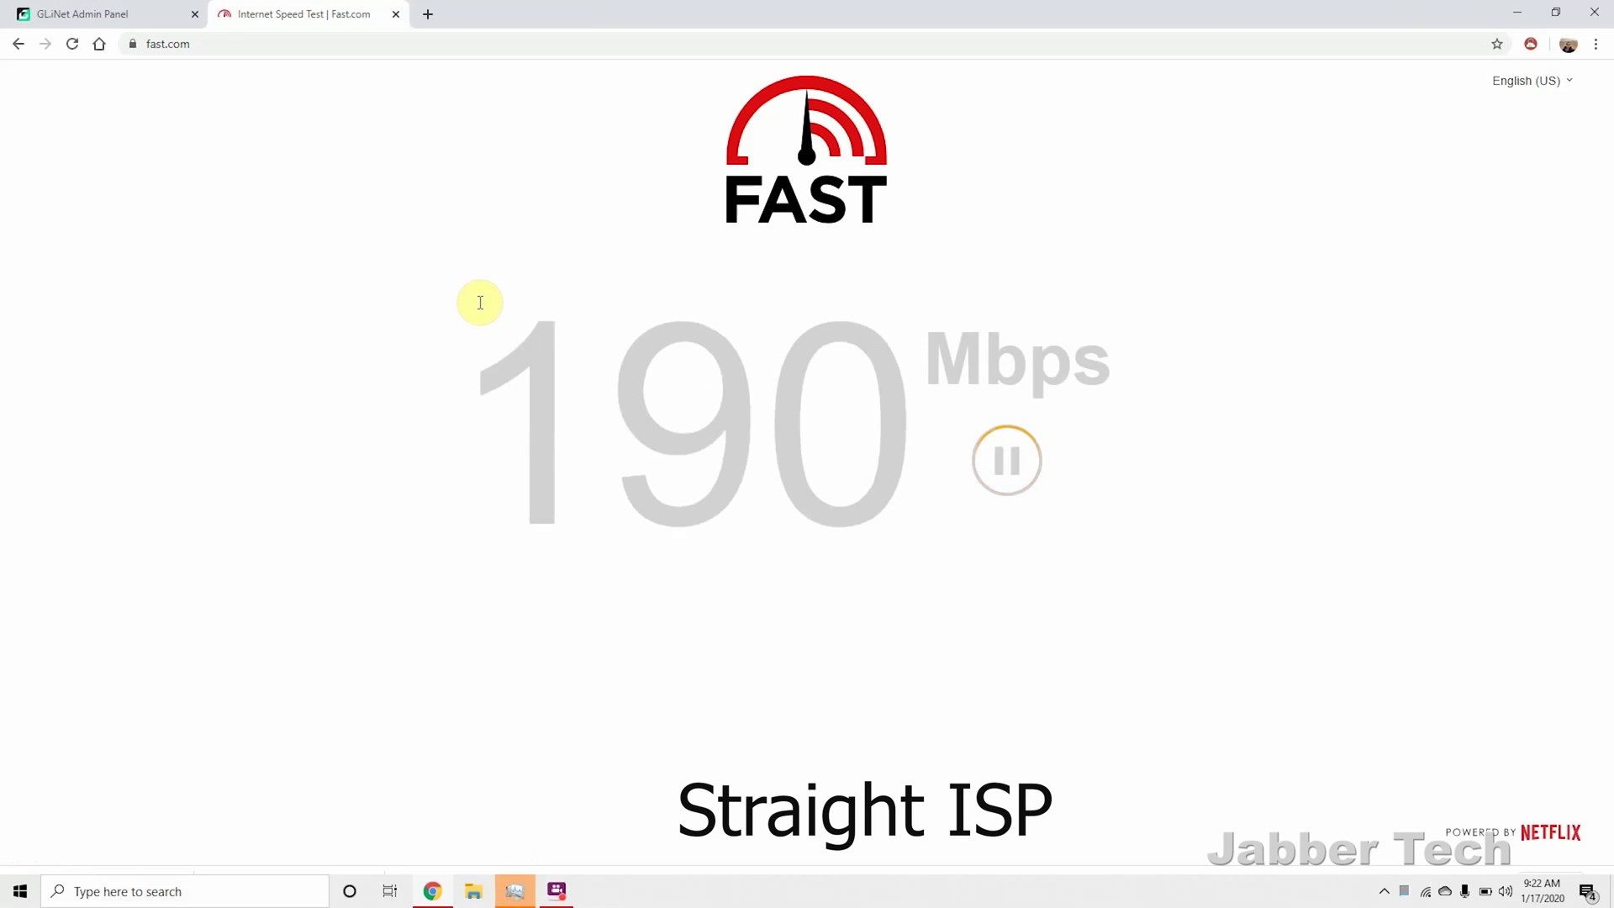